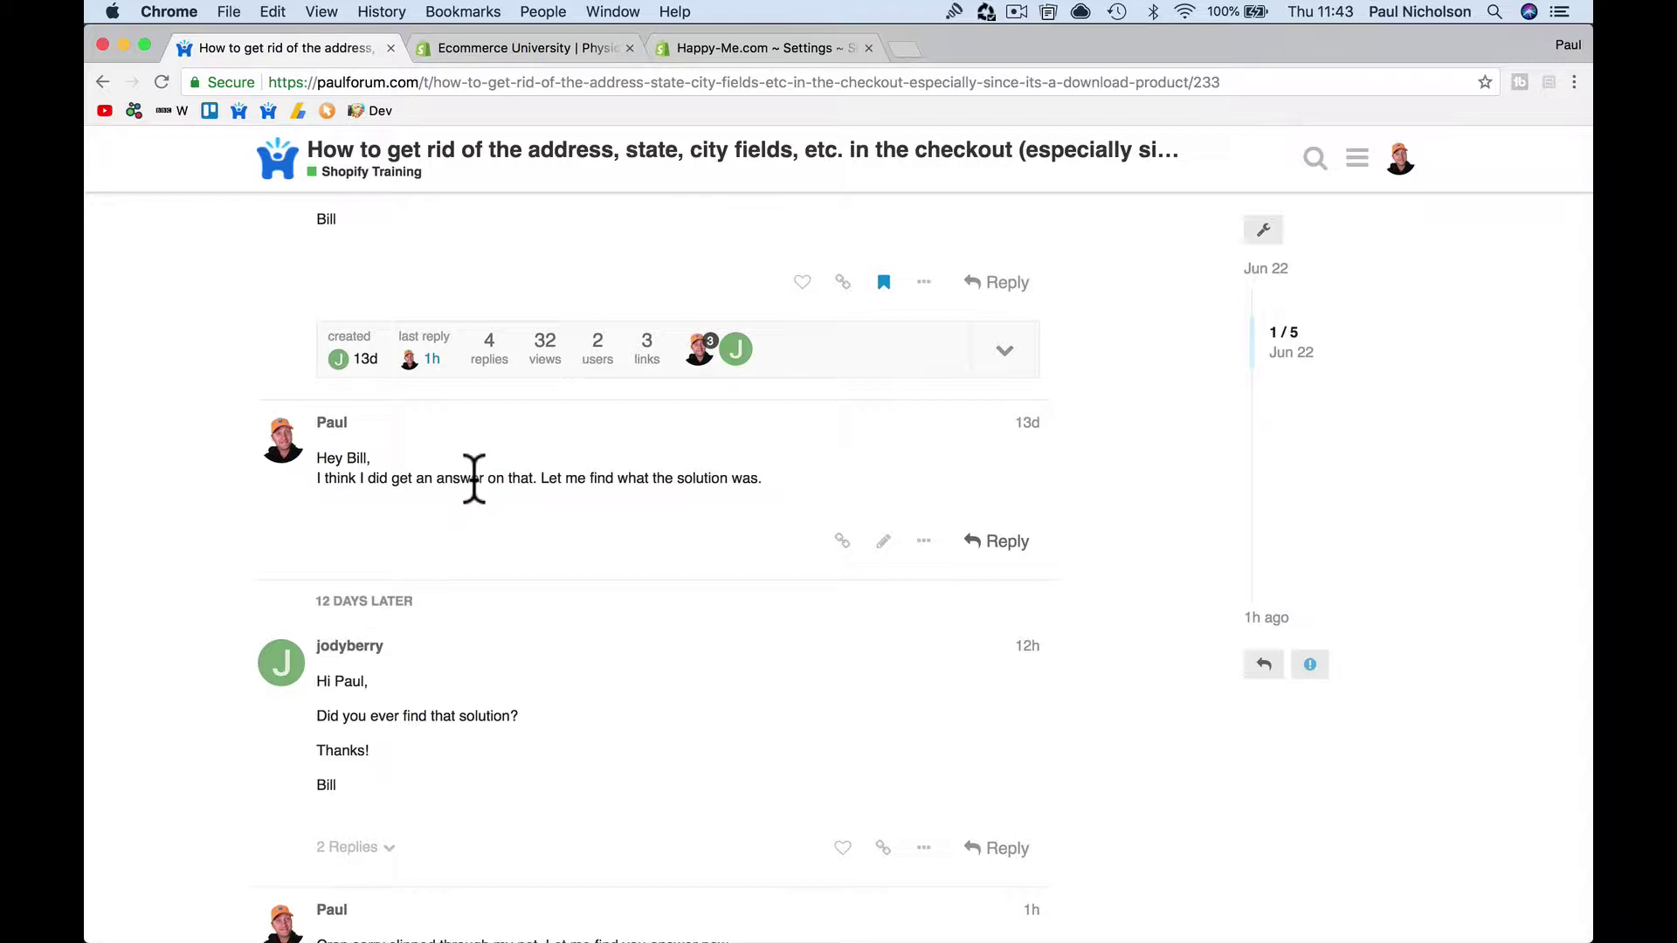
Step: Switch to the Ecommerce University tab and read the 'Physical Address' thread on free digital products
scroll(474, 478, "down", 3)
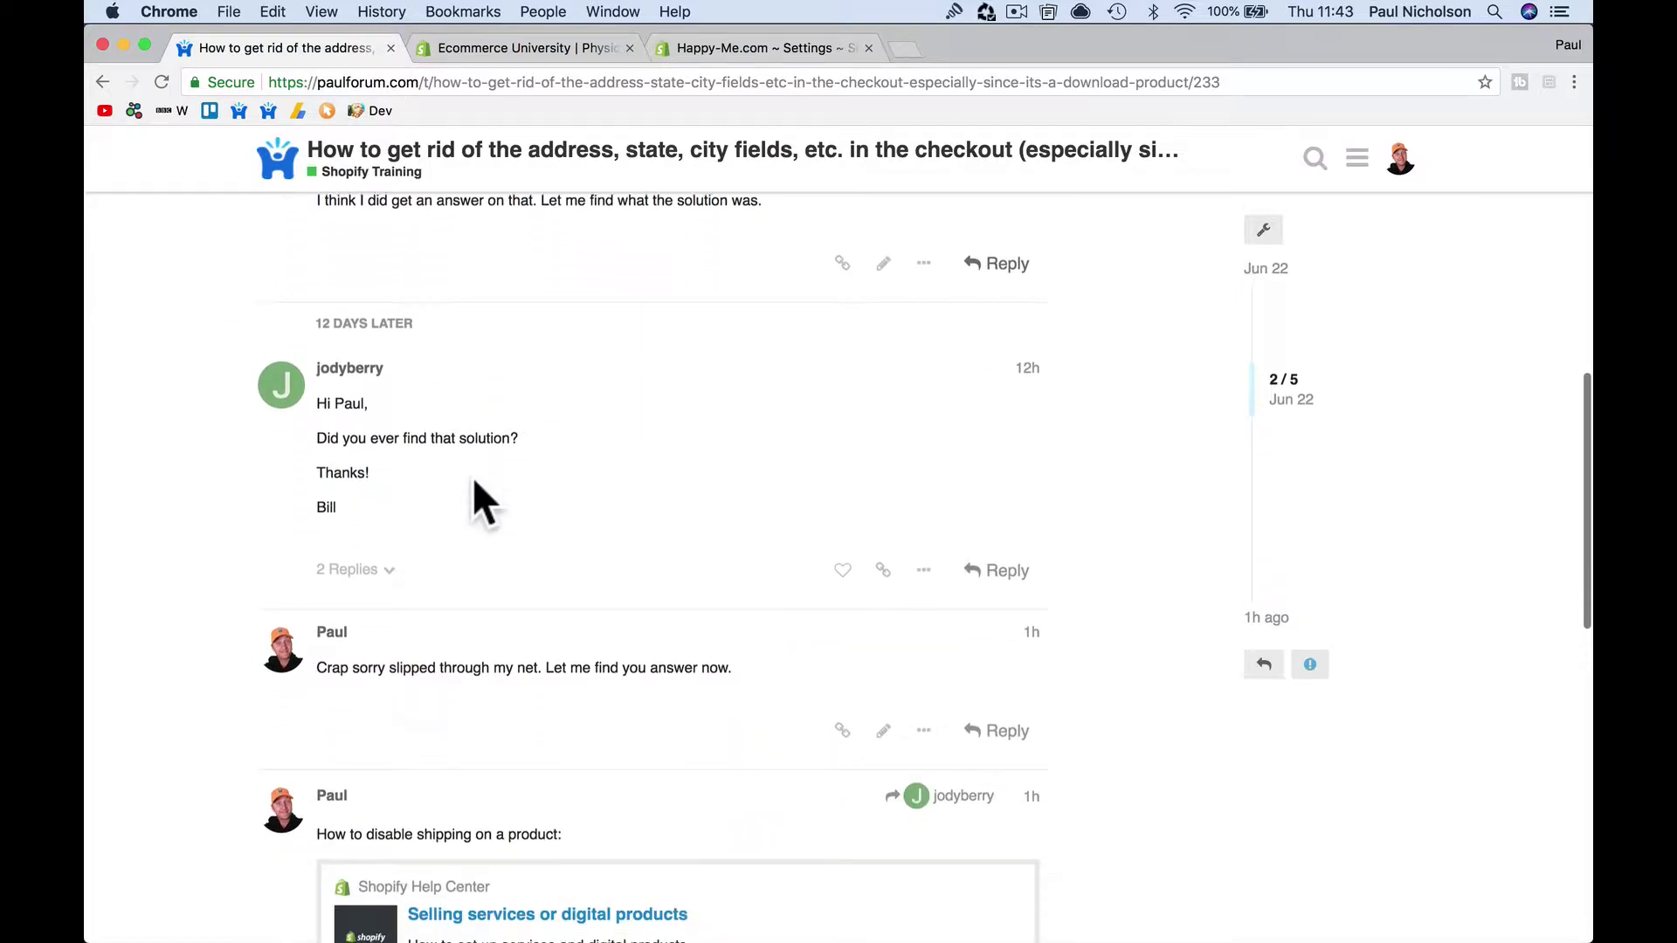
scroll(473, 478, "up", 5)
scroll(473, 478, "up", 1)
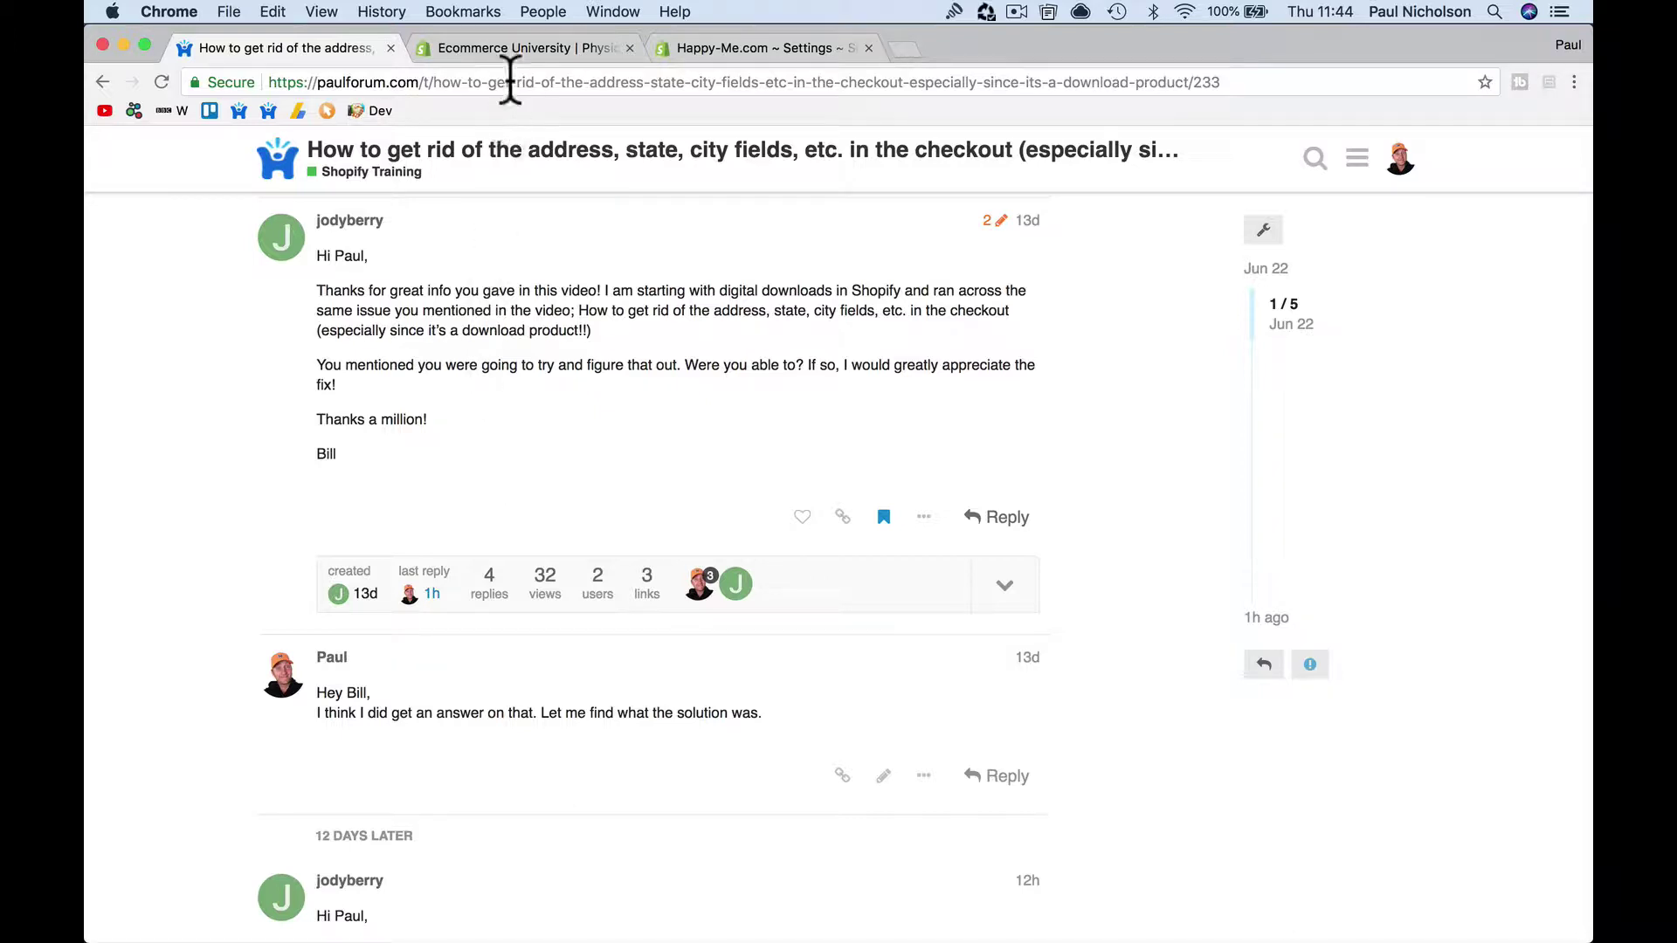
left_click(512, 48)
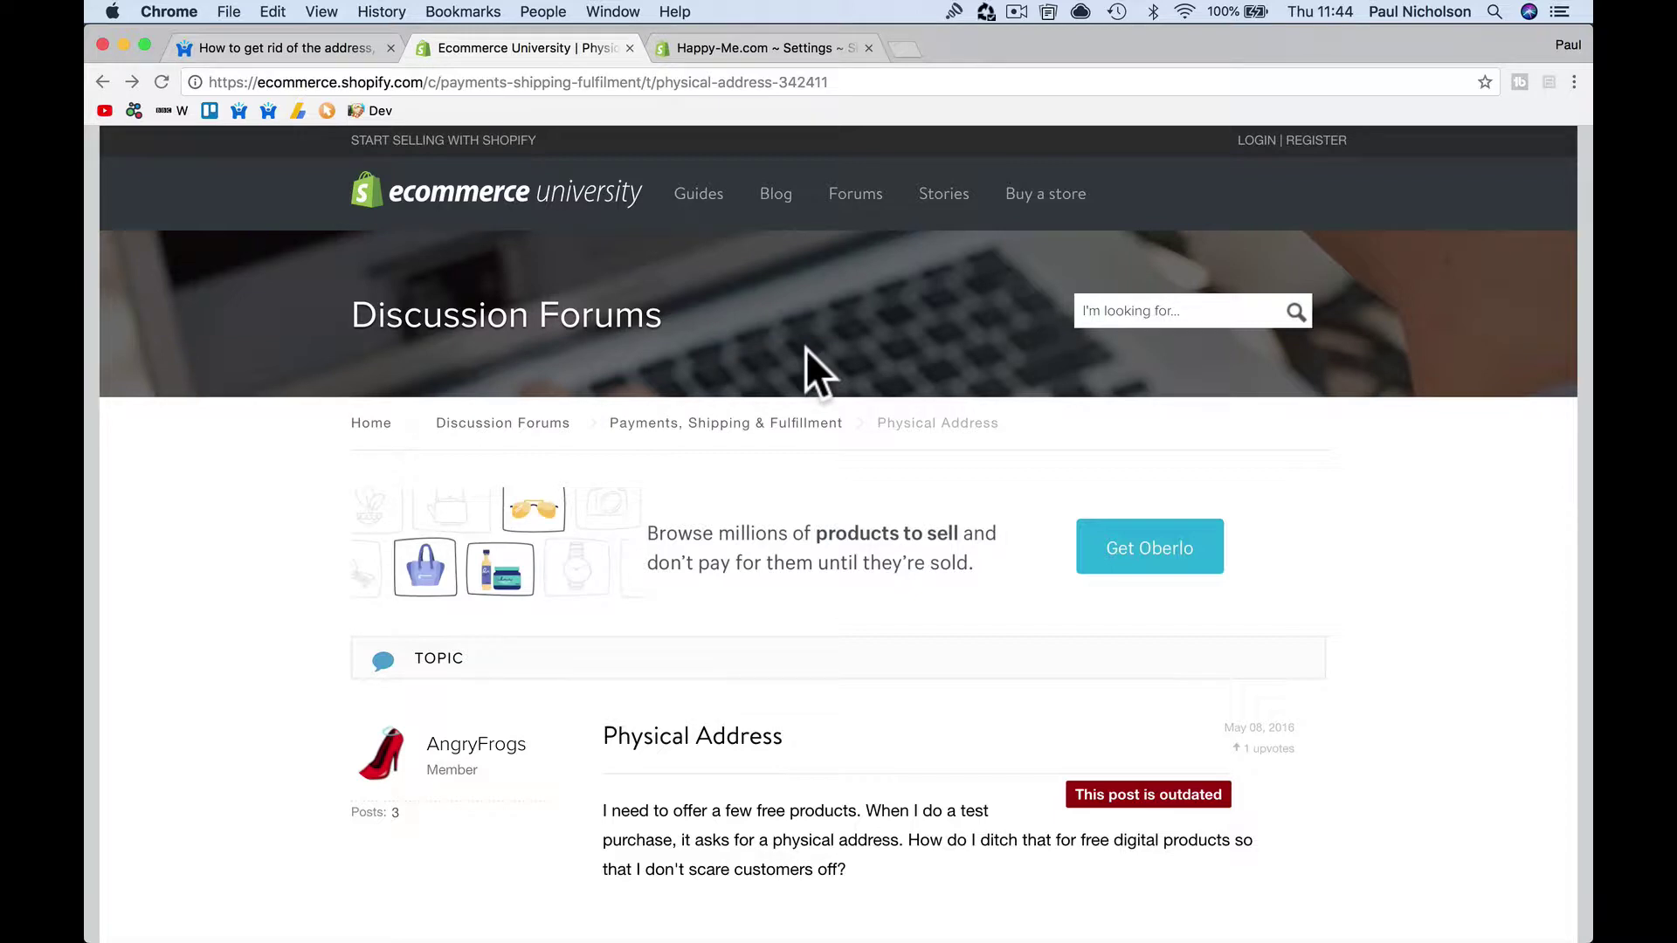
scroll(805, 349, "down", 5)
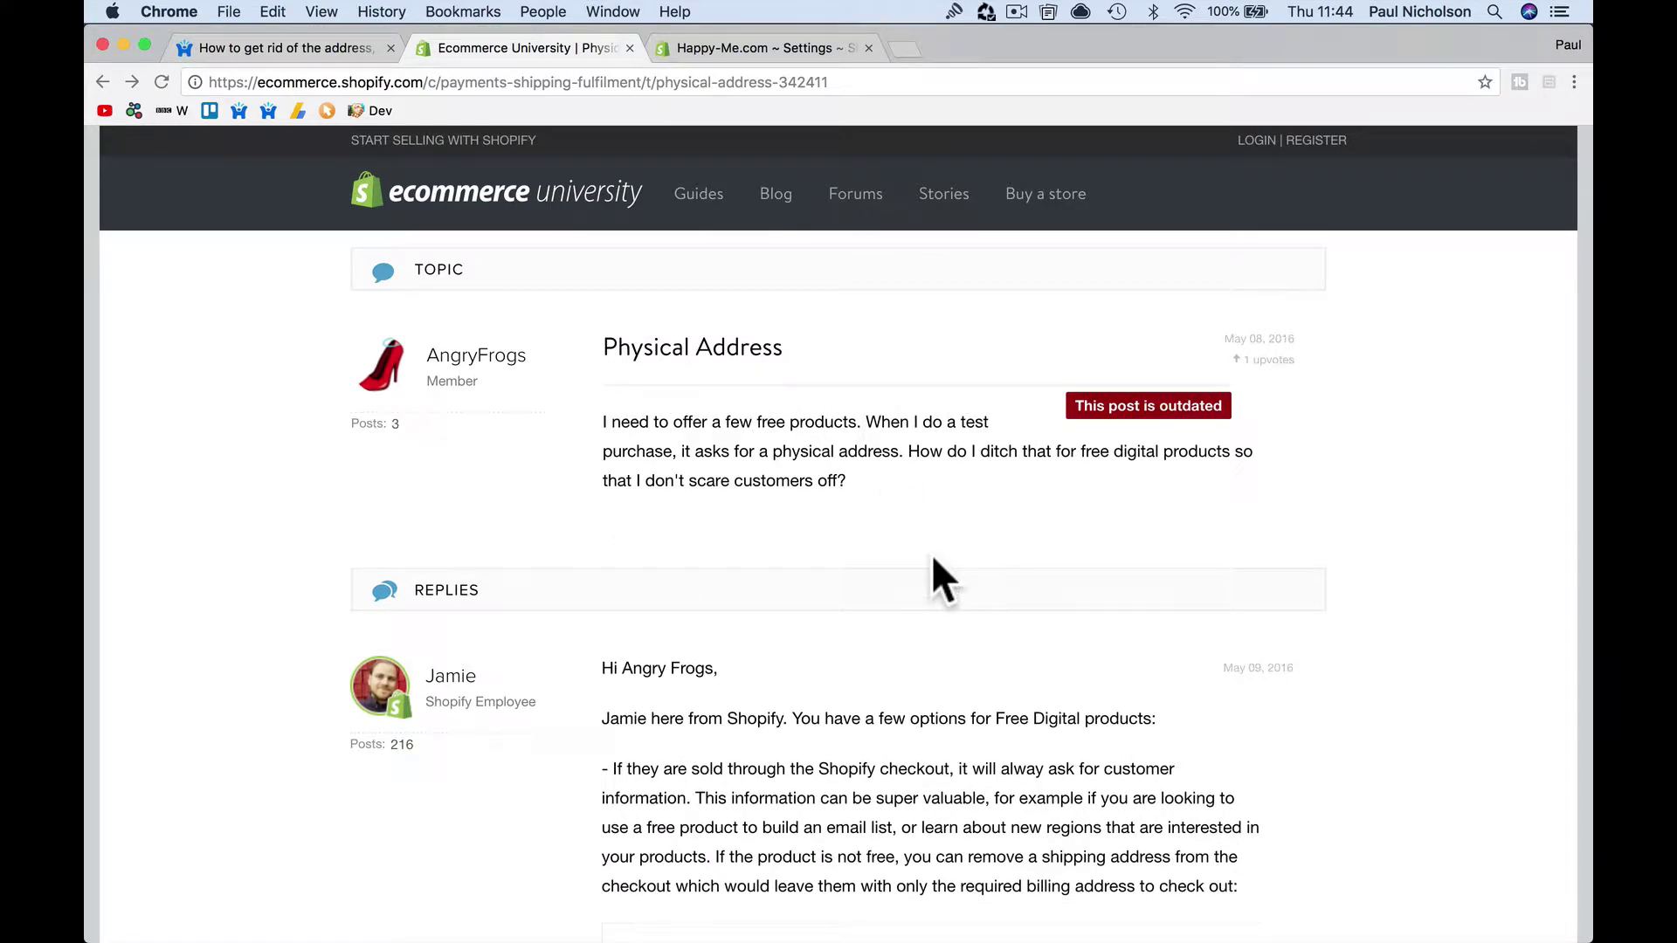
scroll(863, 472, "up", 5)
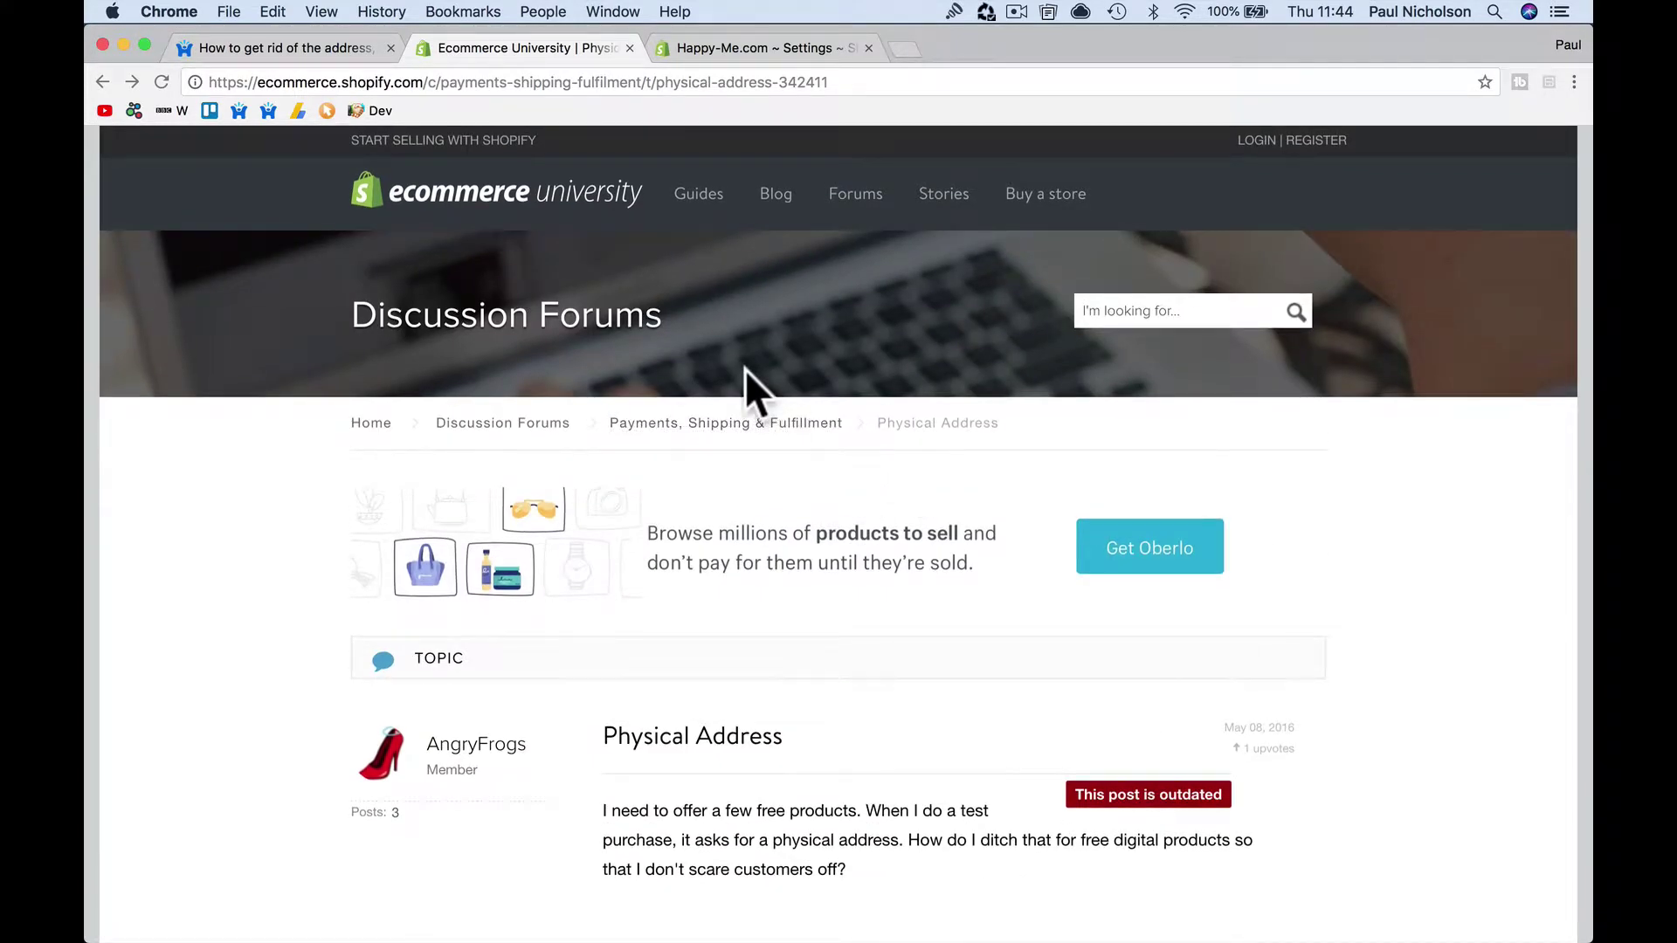
scroll(918, 451, "down", 4)
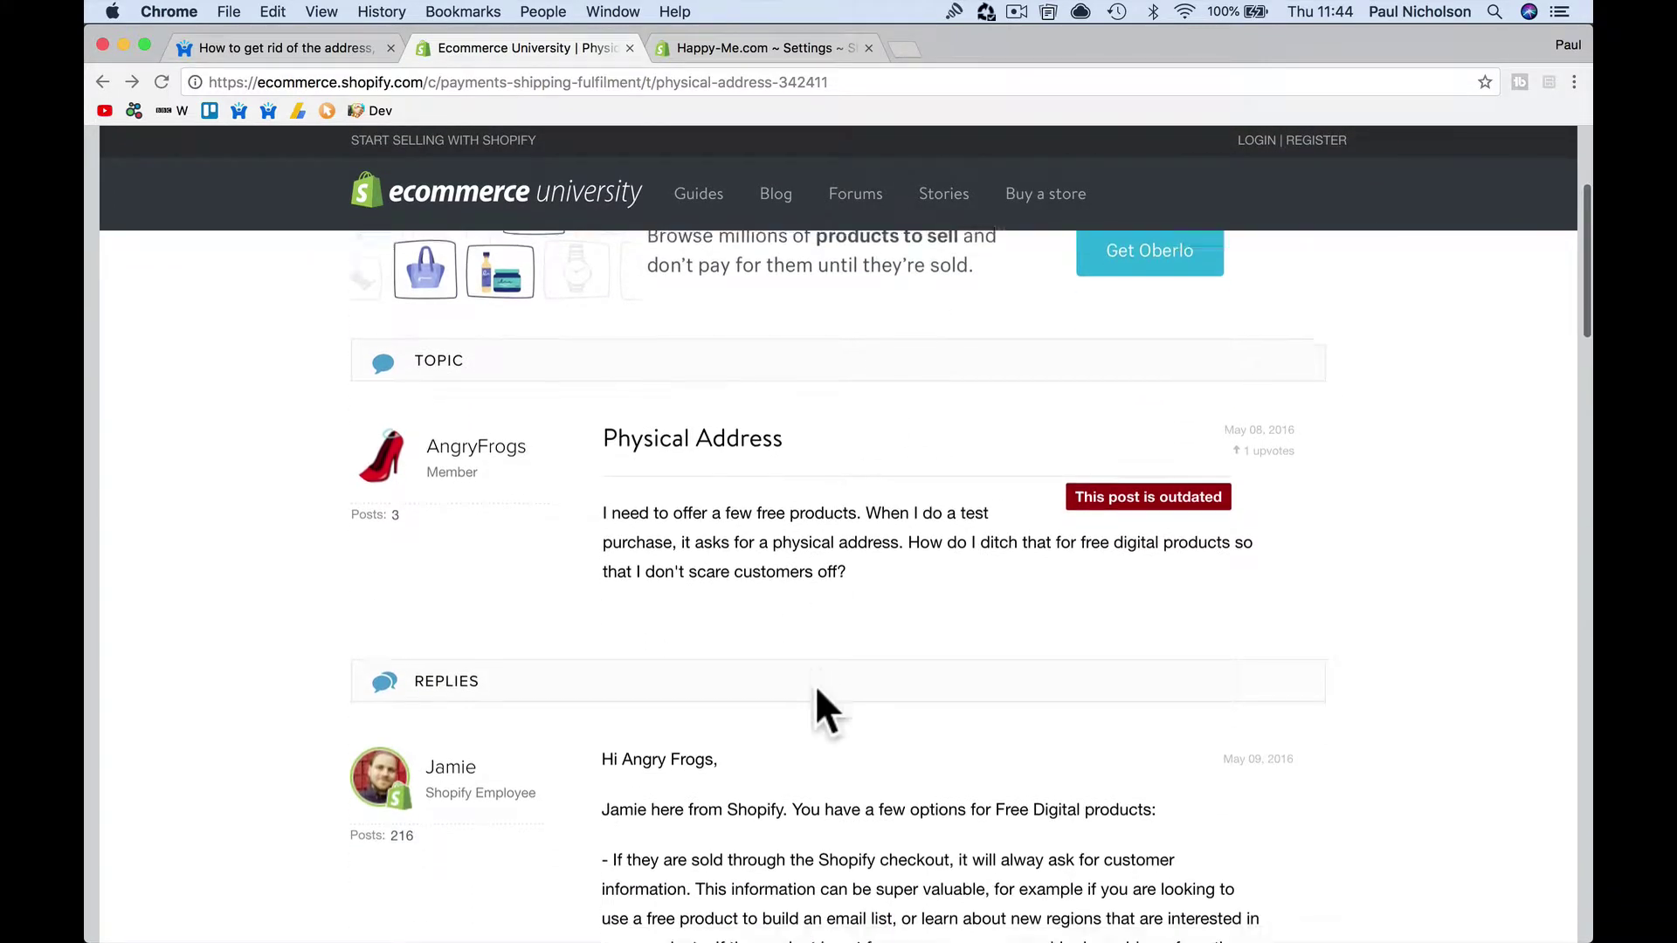
scroll(817, 686, "down", 5)
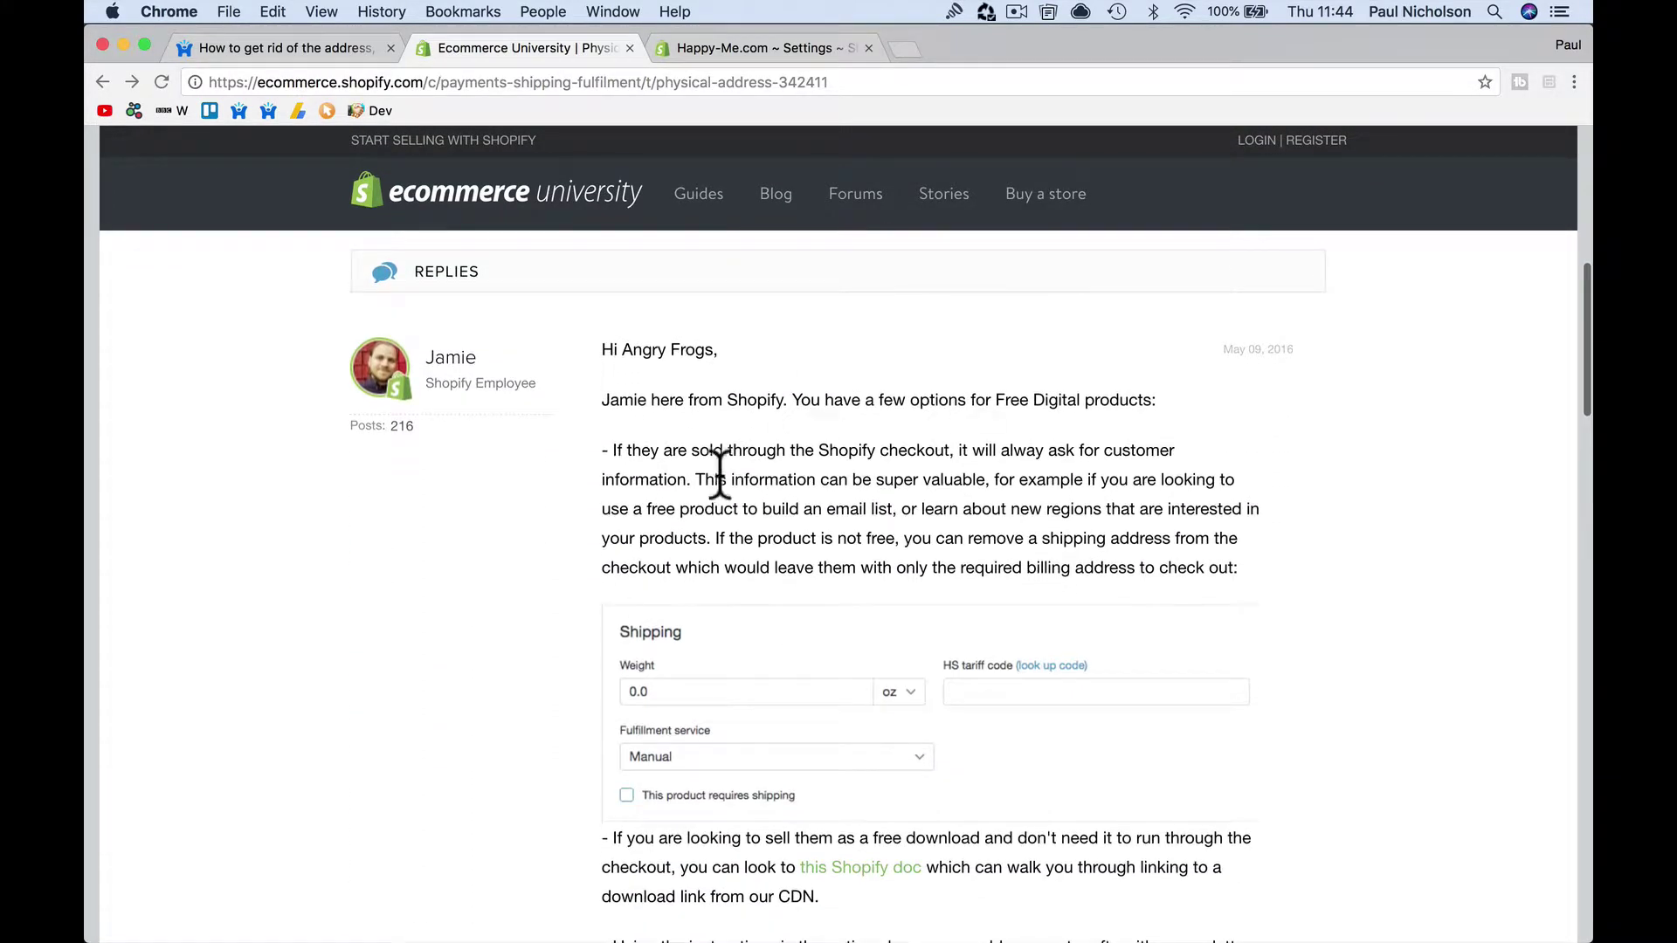
scroll(858, 663, "down", 4)
scroll(858, 663, "down", 7)
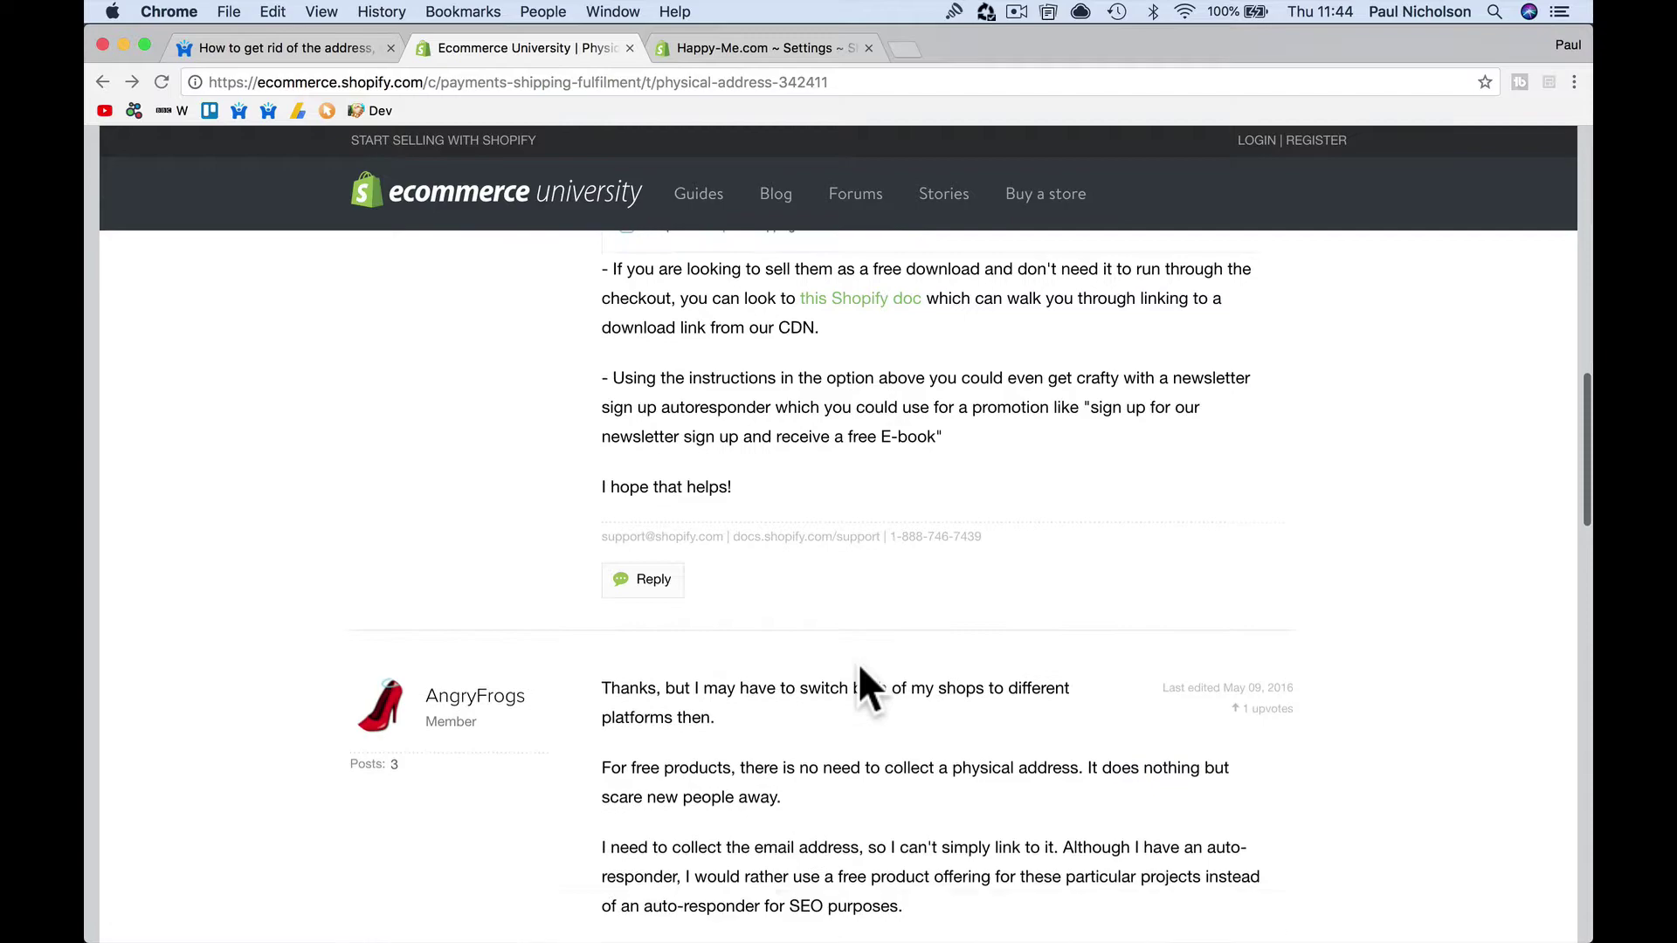
scroll(795, 774, "down", 8)
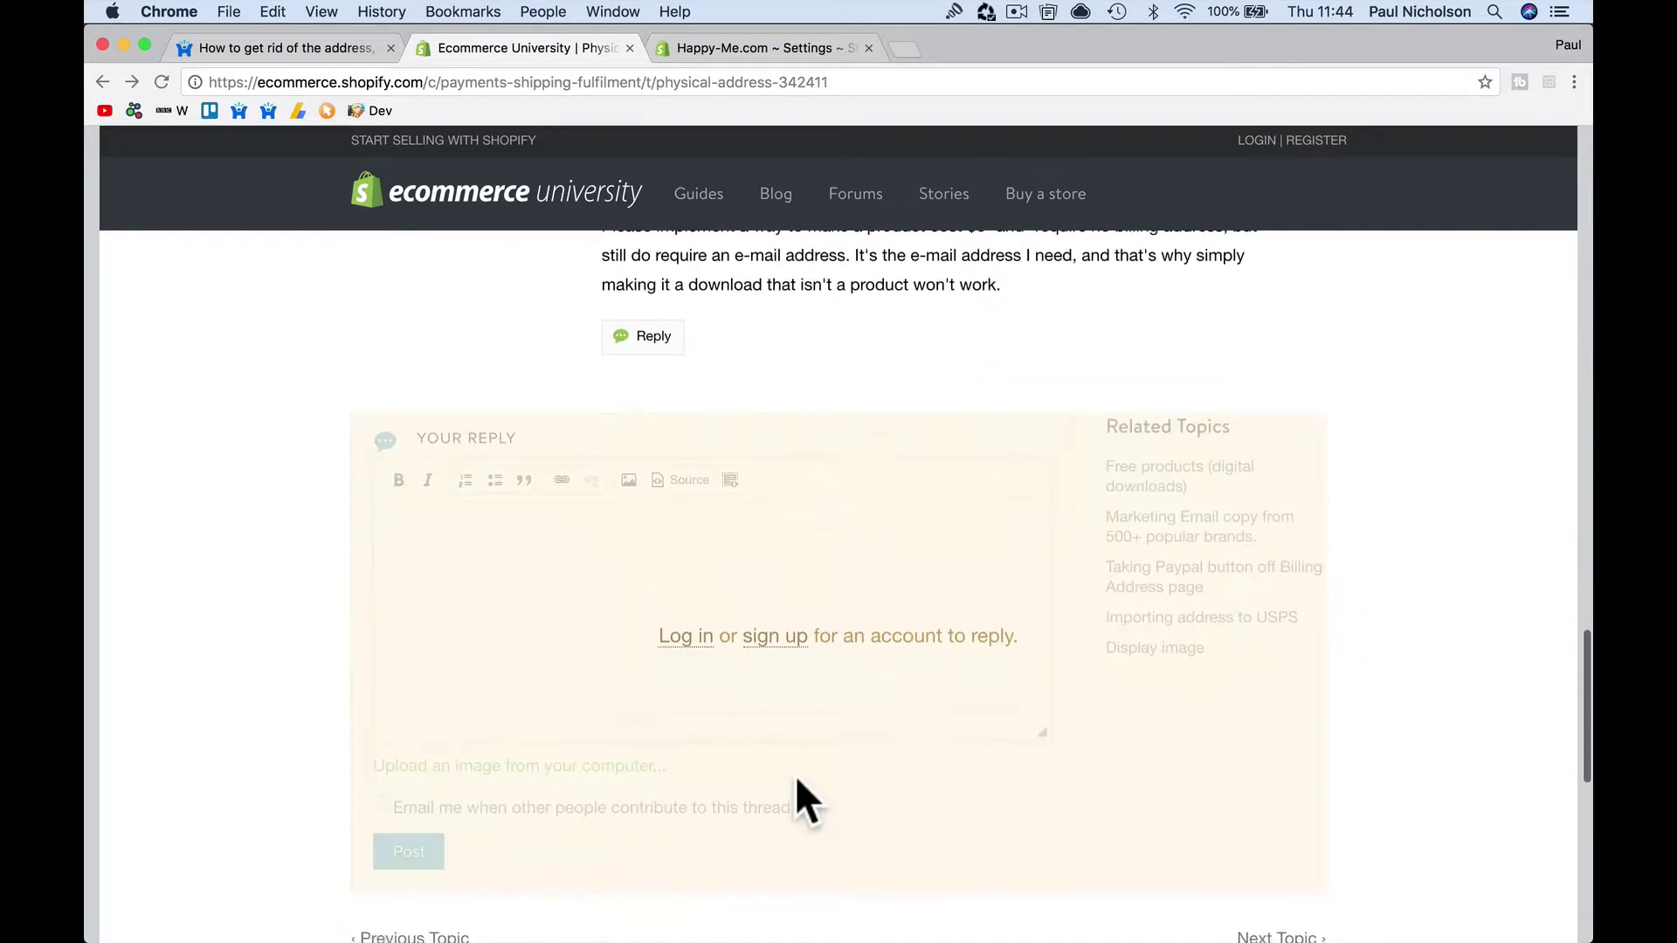
scroll(795, 787, "up", 20)
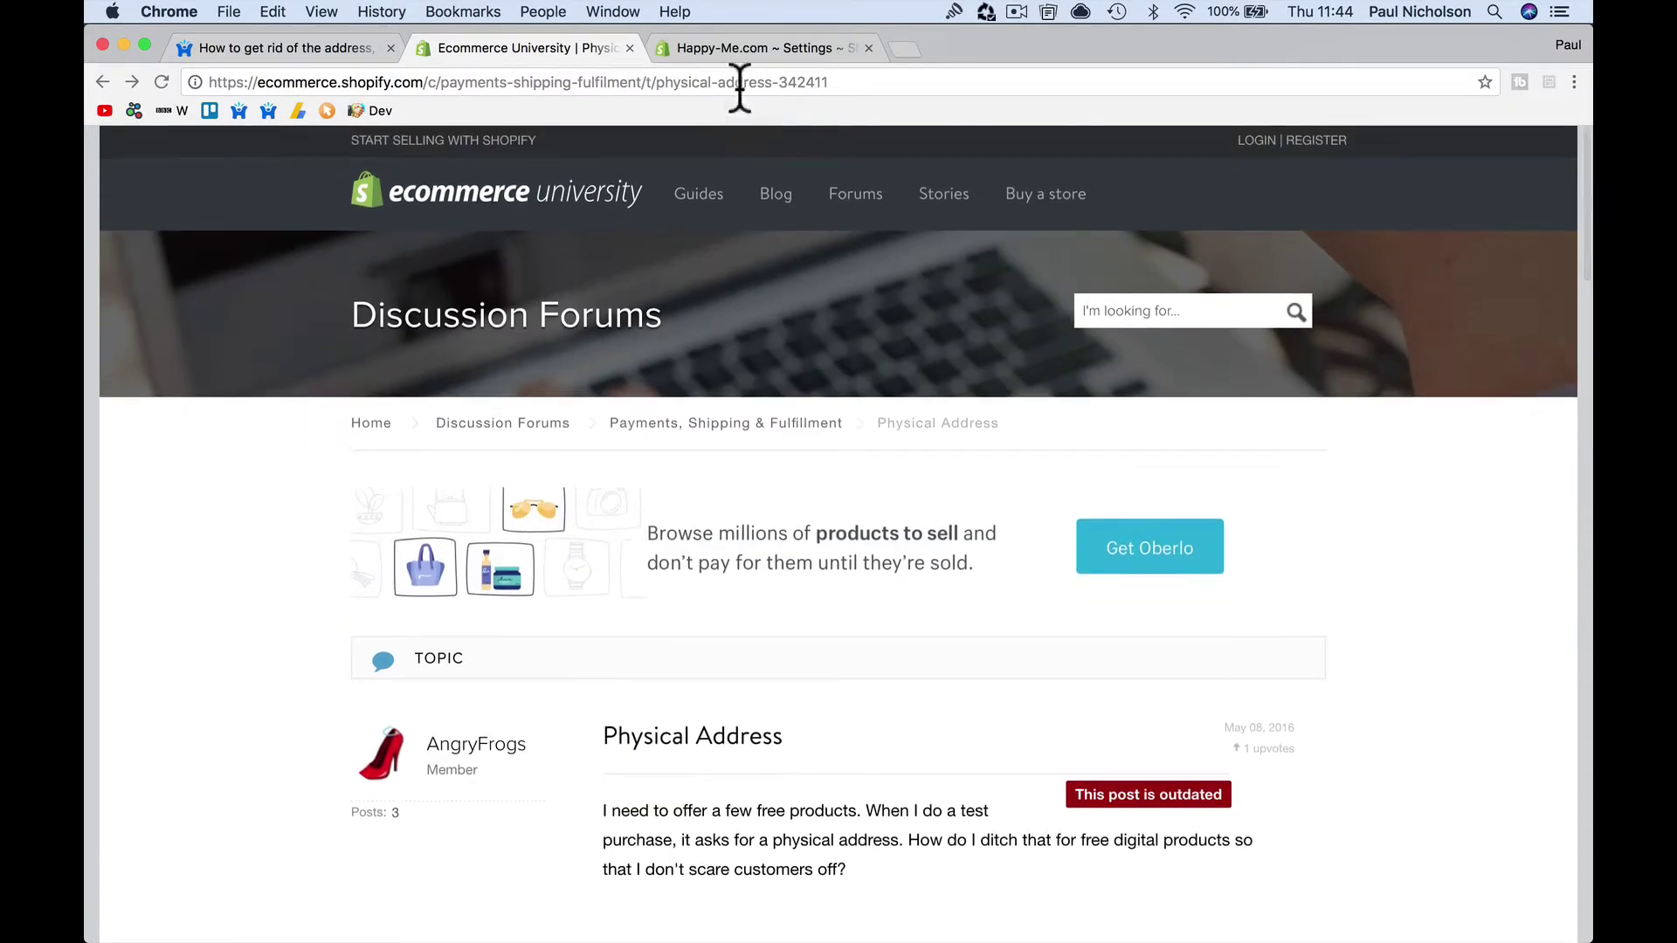
Step: Open the store's installed apps page in Shopify admin
left_click(743, 50)
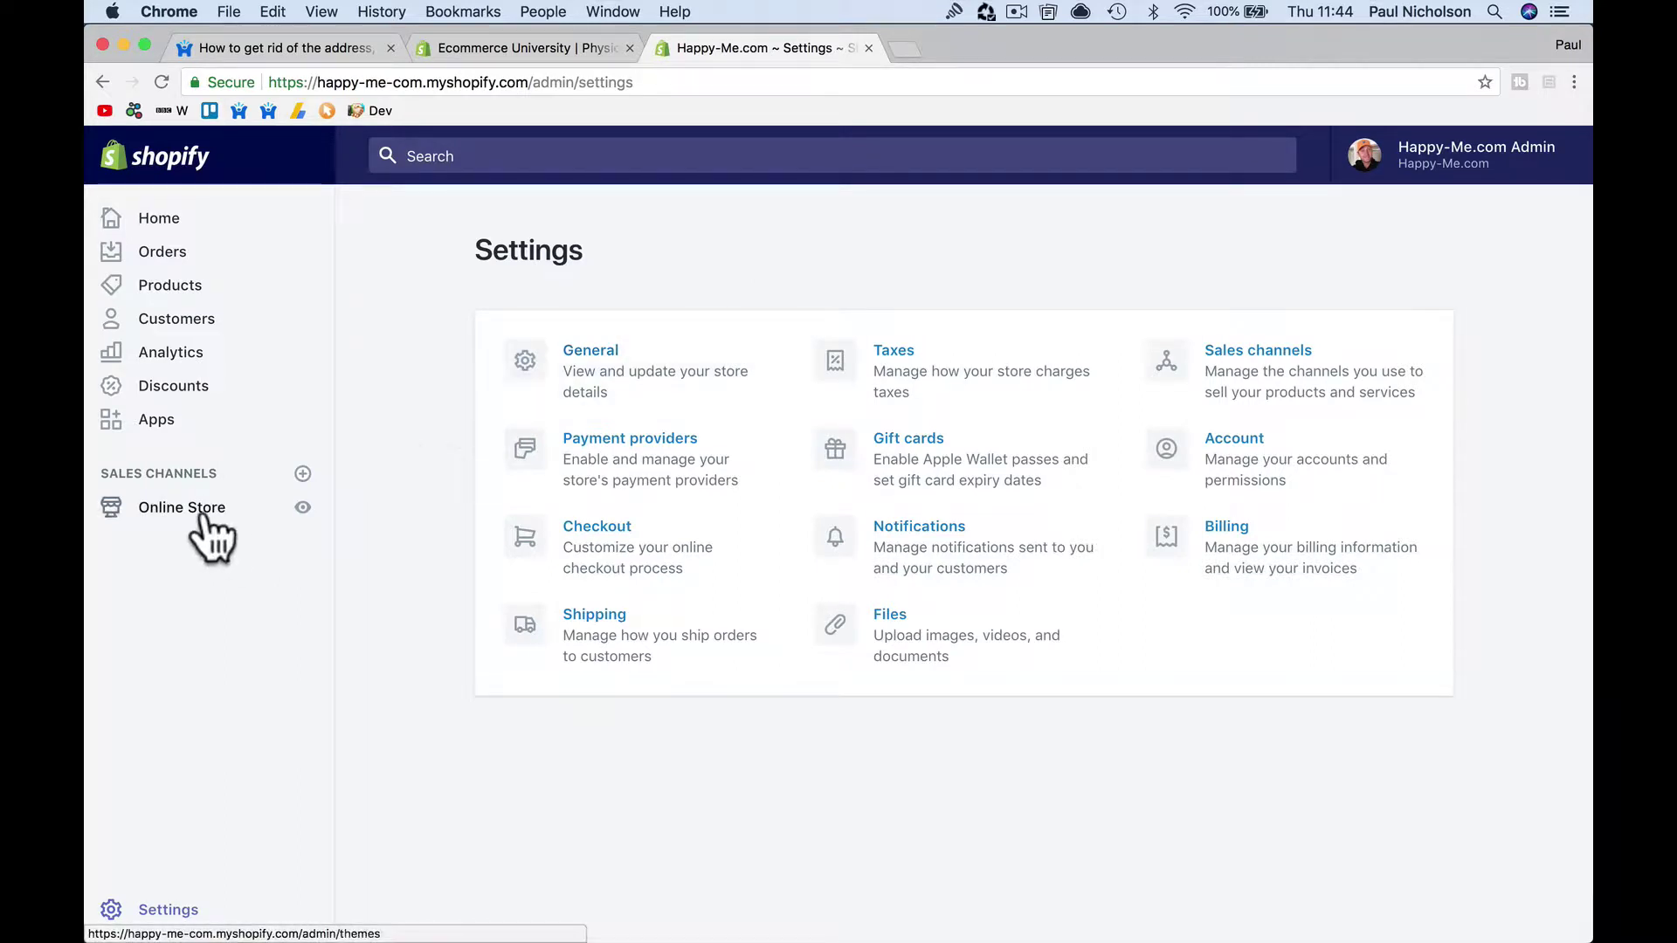
left_click(190, 431)
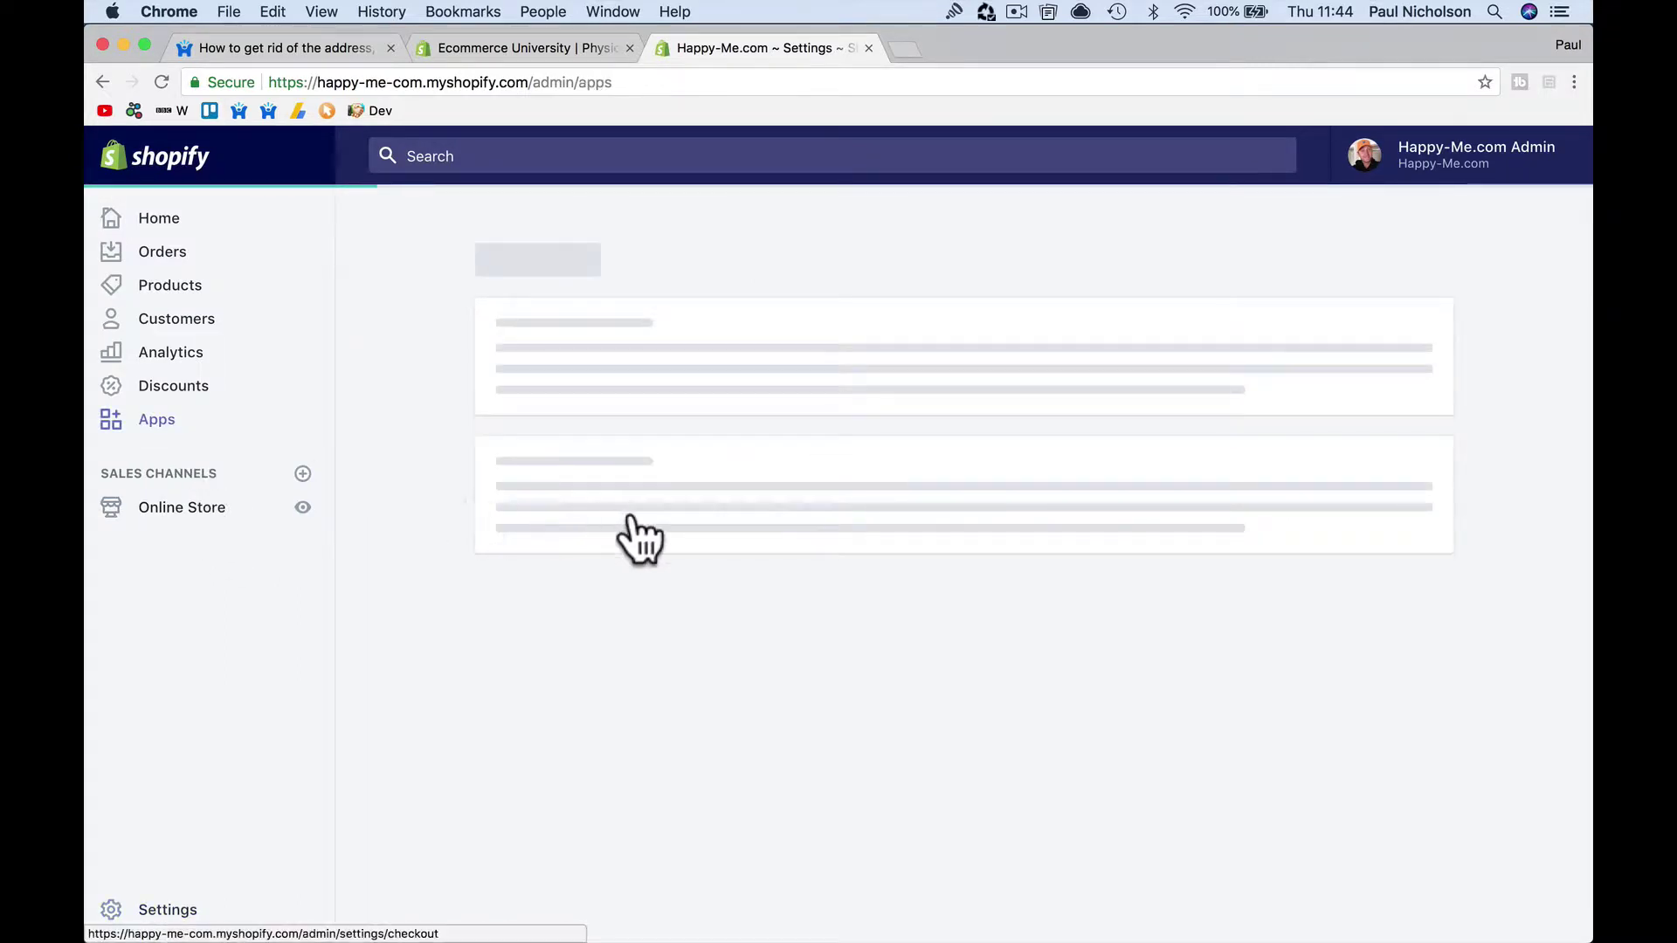
left_click(295, 50)
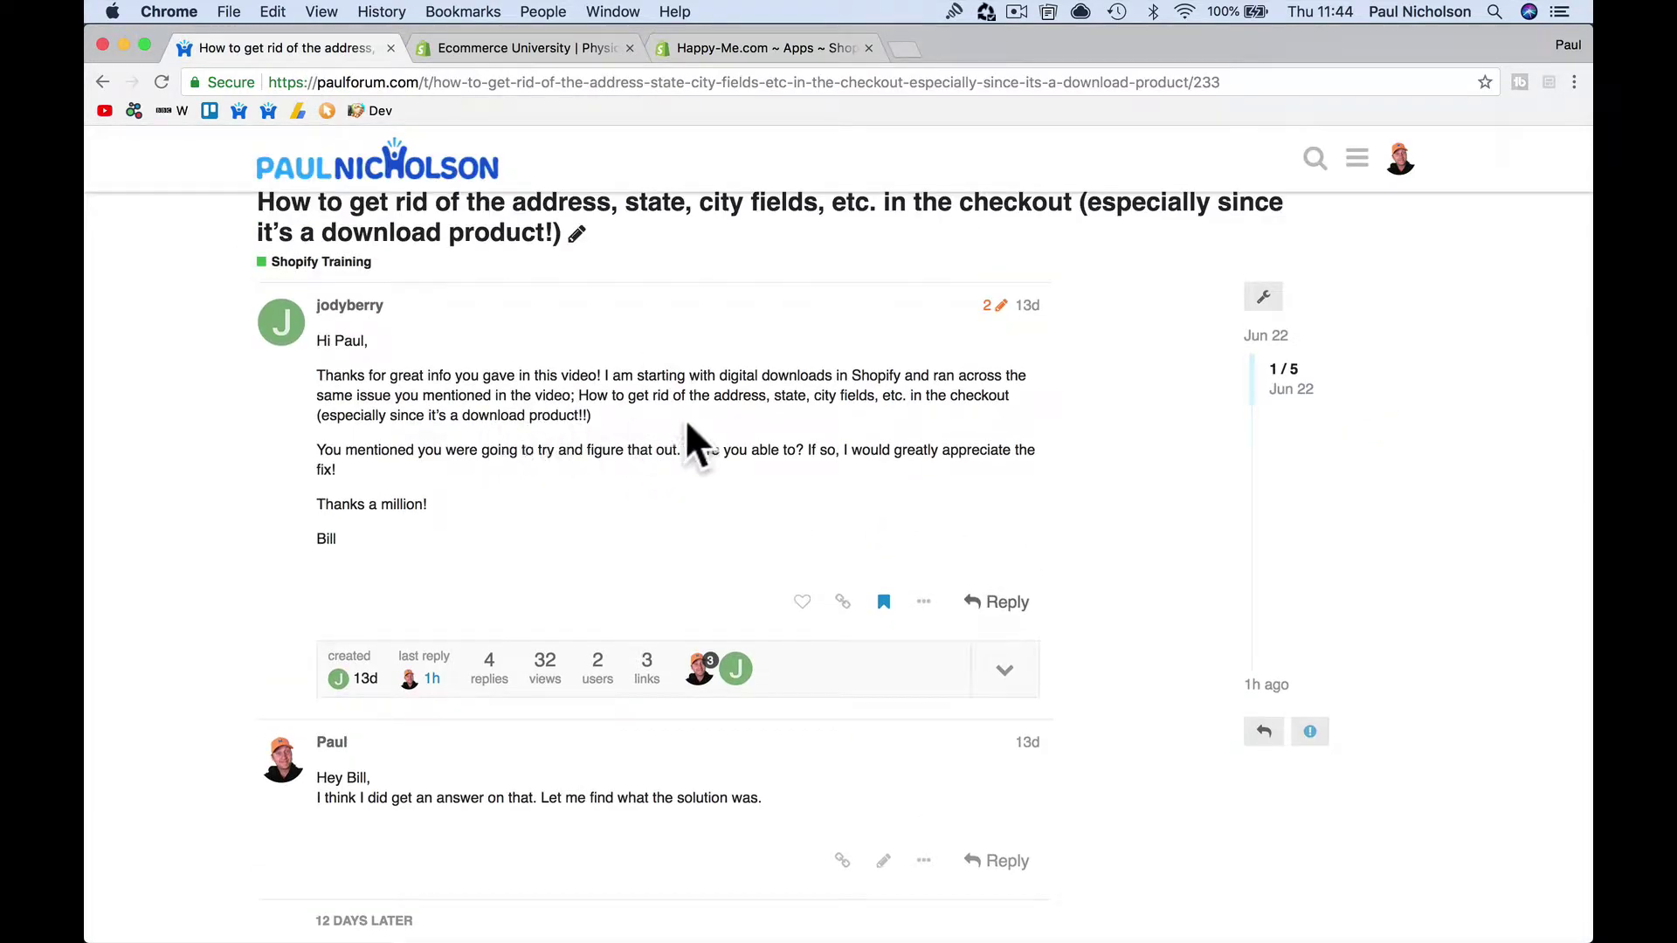
left_click(694, 50)
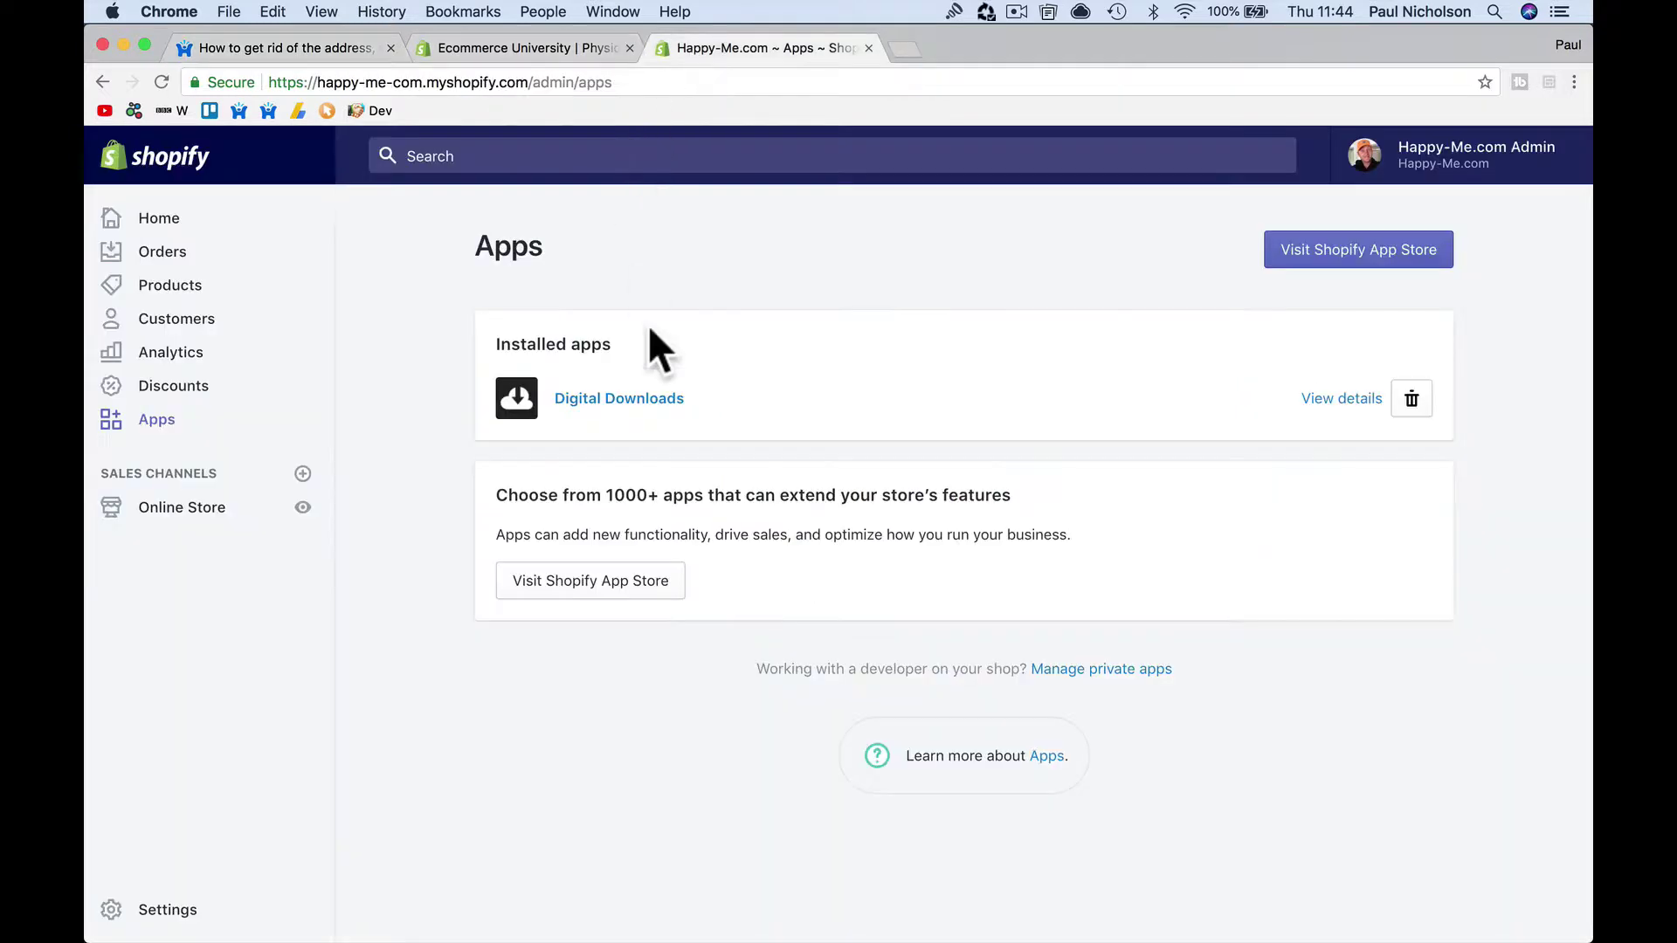
Step: Open the Test Download product and choose Add Digital Attachment to see its $1.00 PDF
left_click(251, 290)
left_click(686, 524)
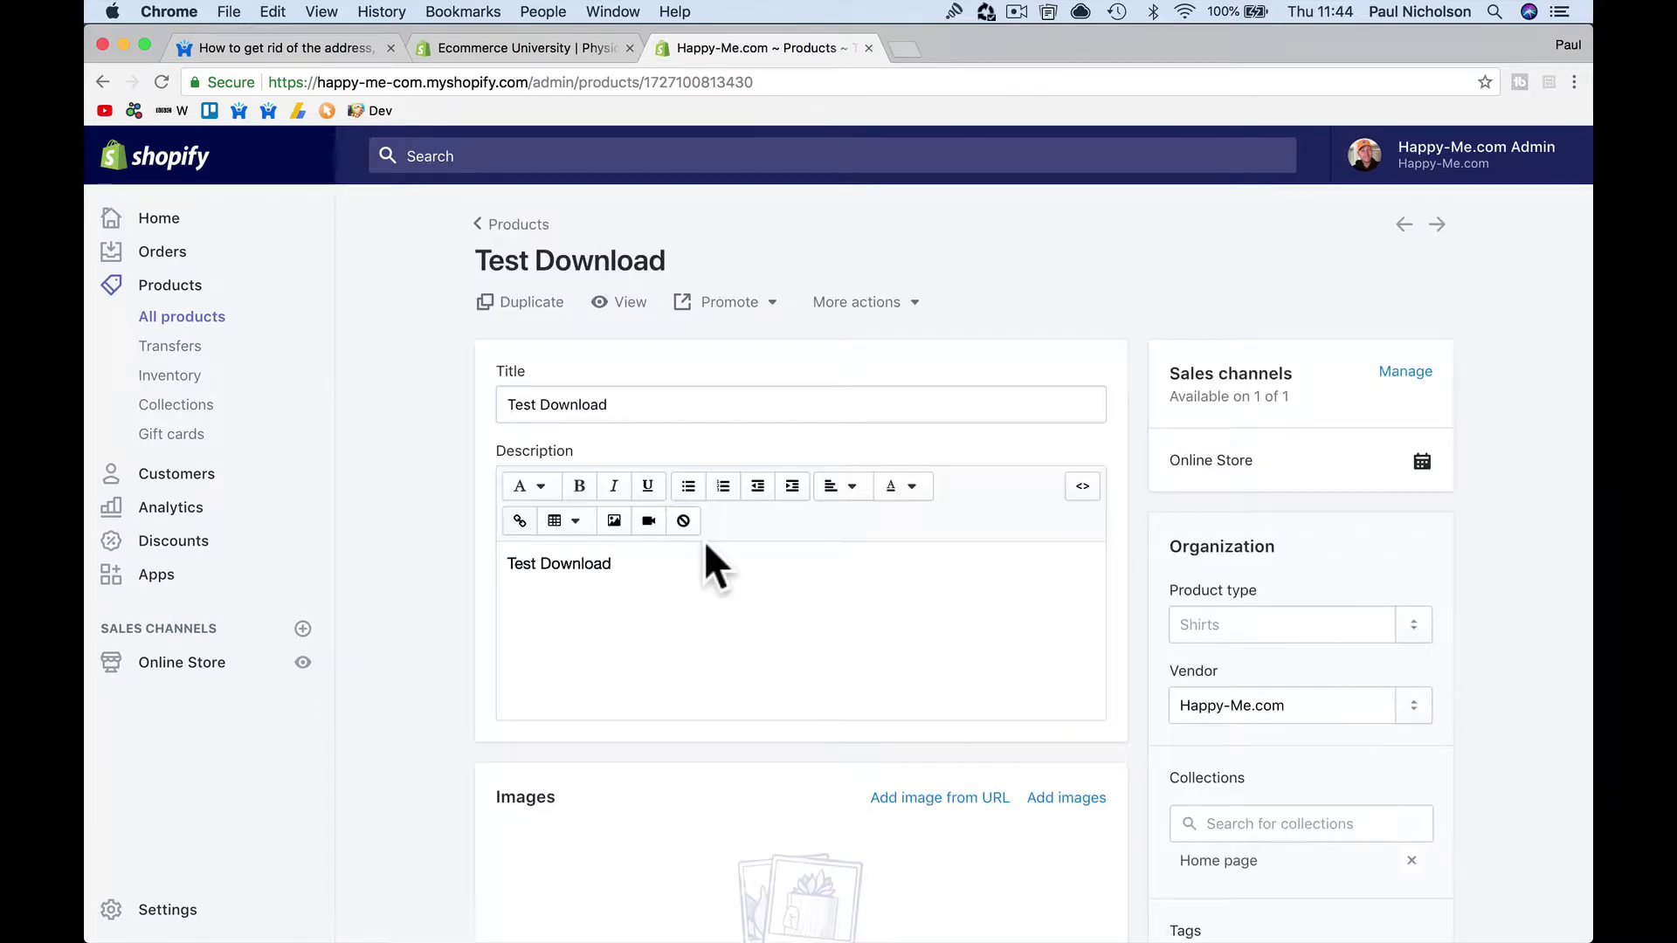
left_click(910, 304)
left_click(900, 360)
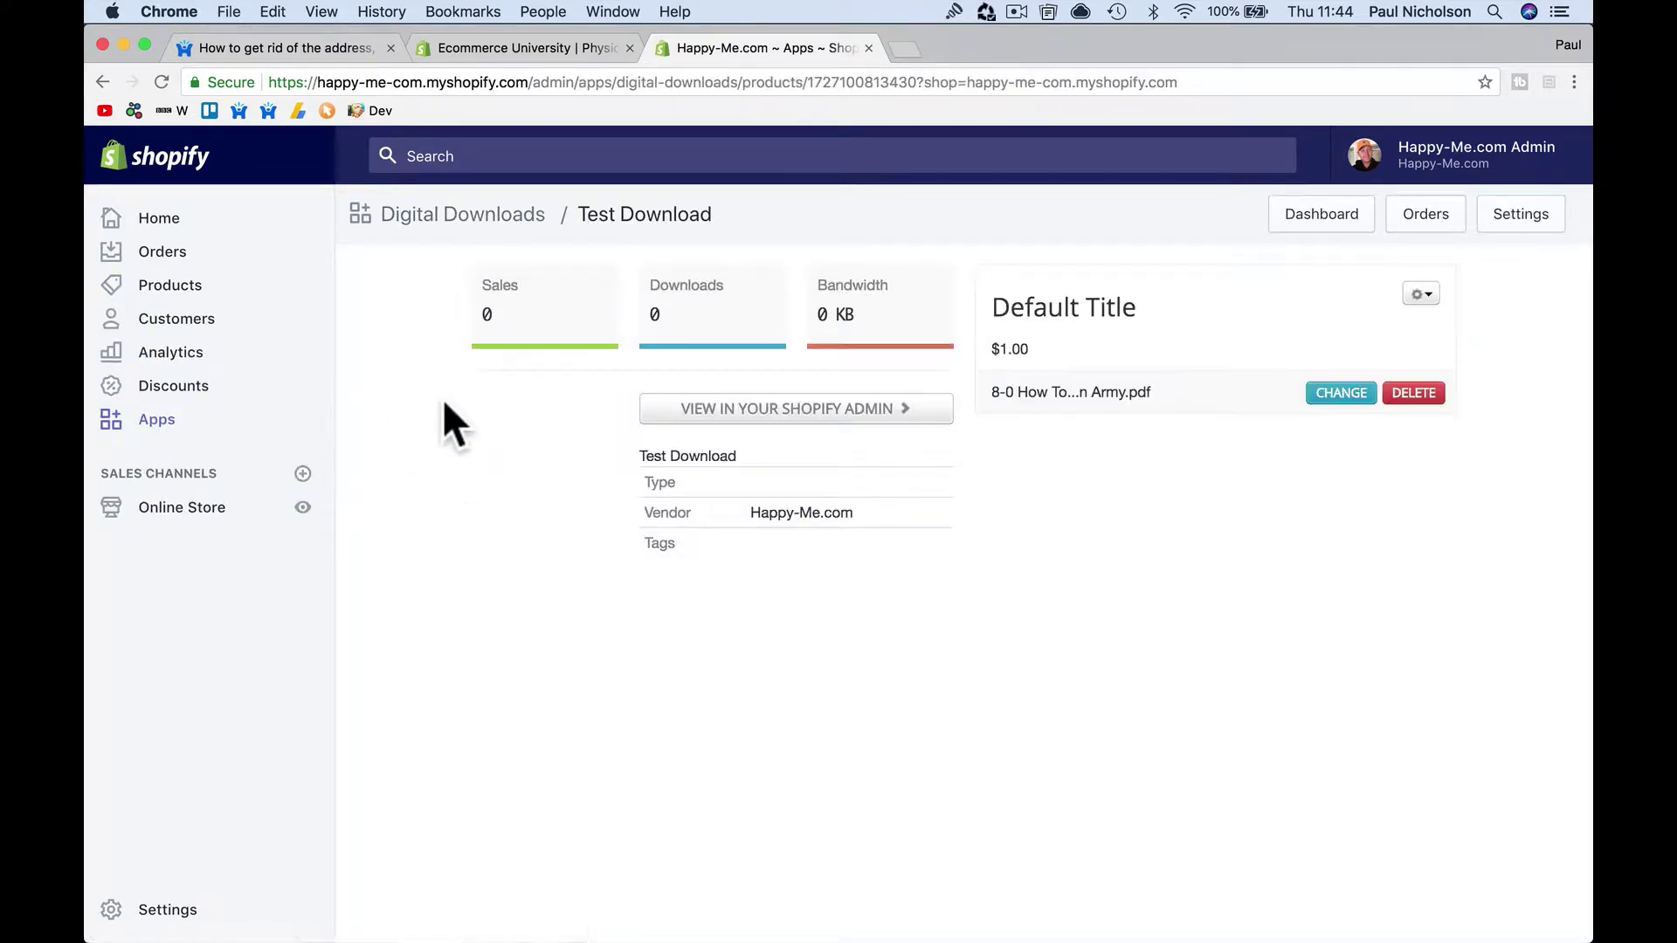
Step: Back on Test Download, toggle 'This is a physical product' on and then off again
left_click(102, 82)
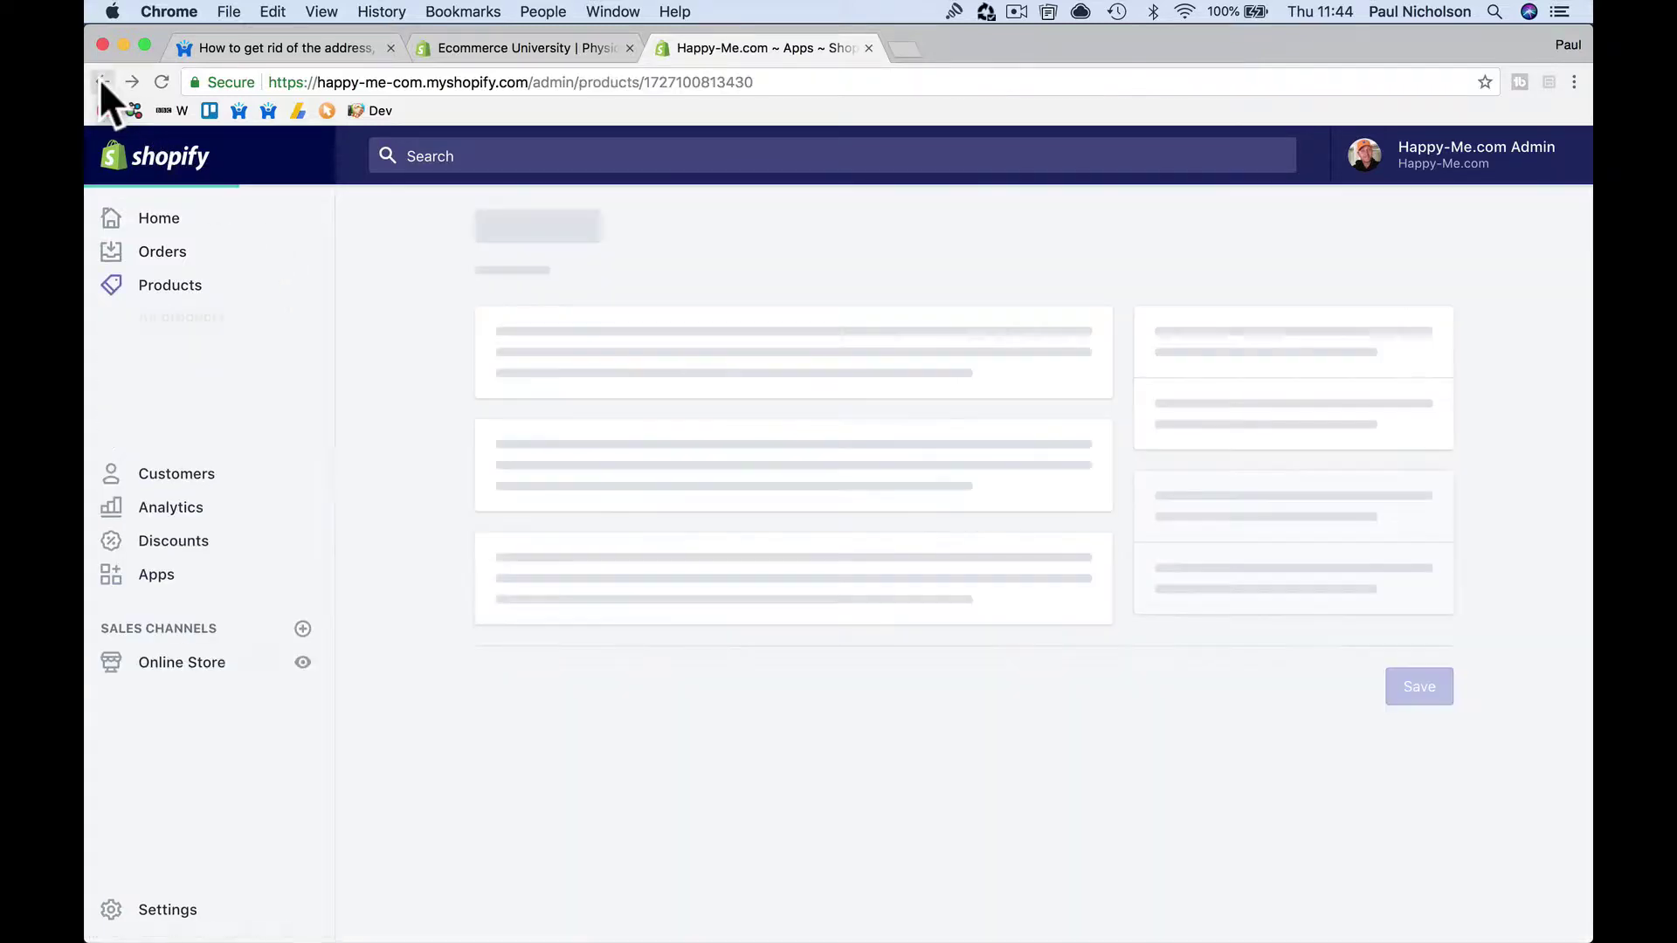
scroll(799, 678, "down", 10)
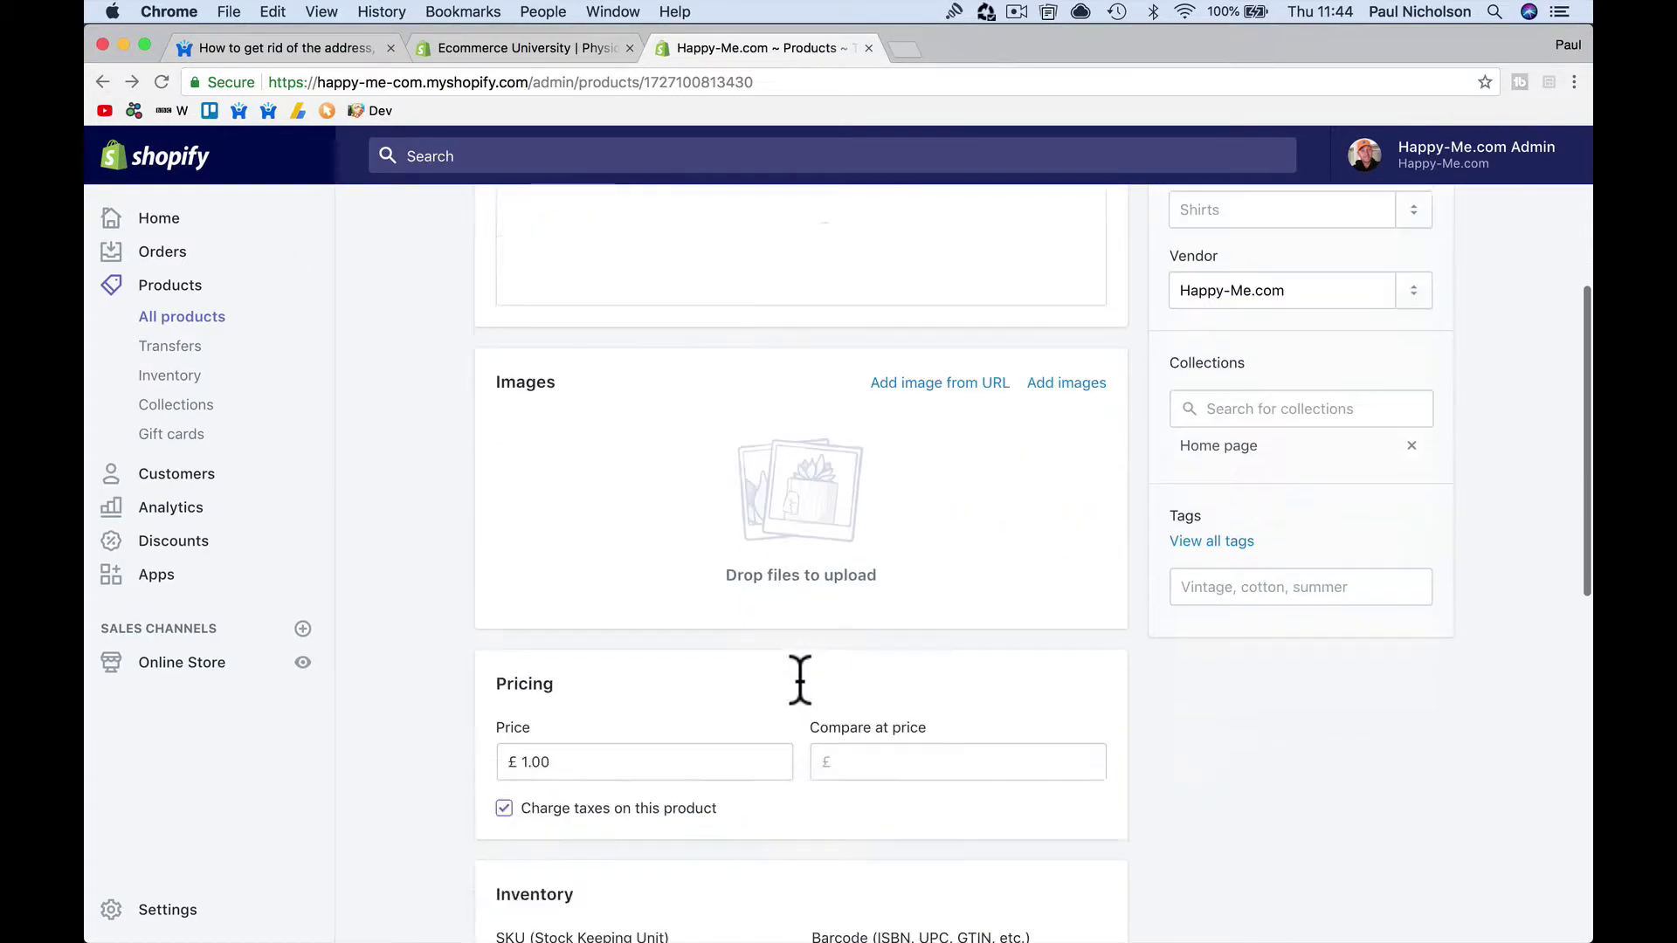
left_click(505, 536)
scroll(513, 554, "down", 5)
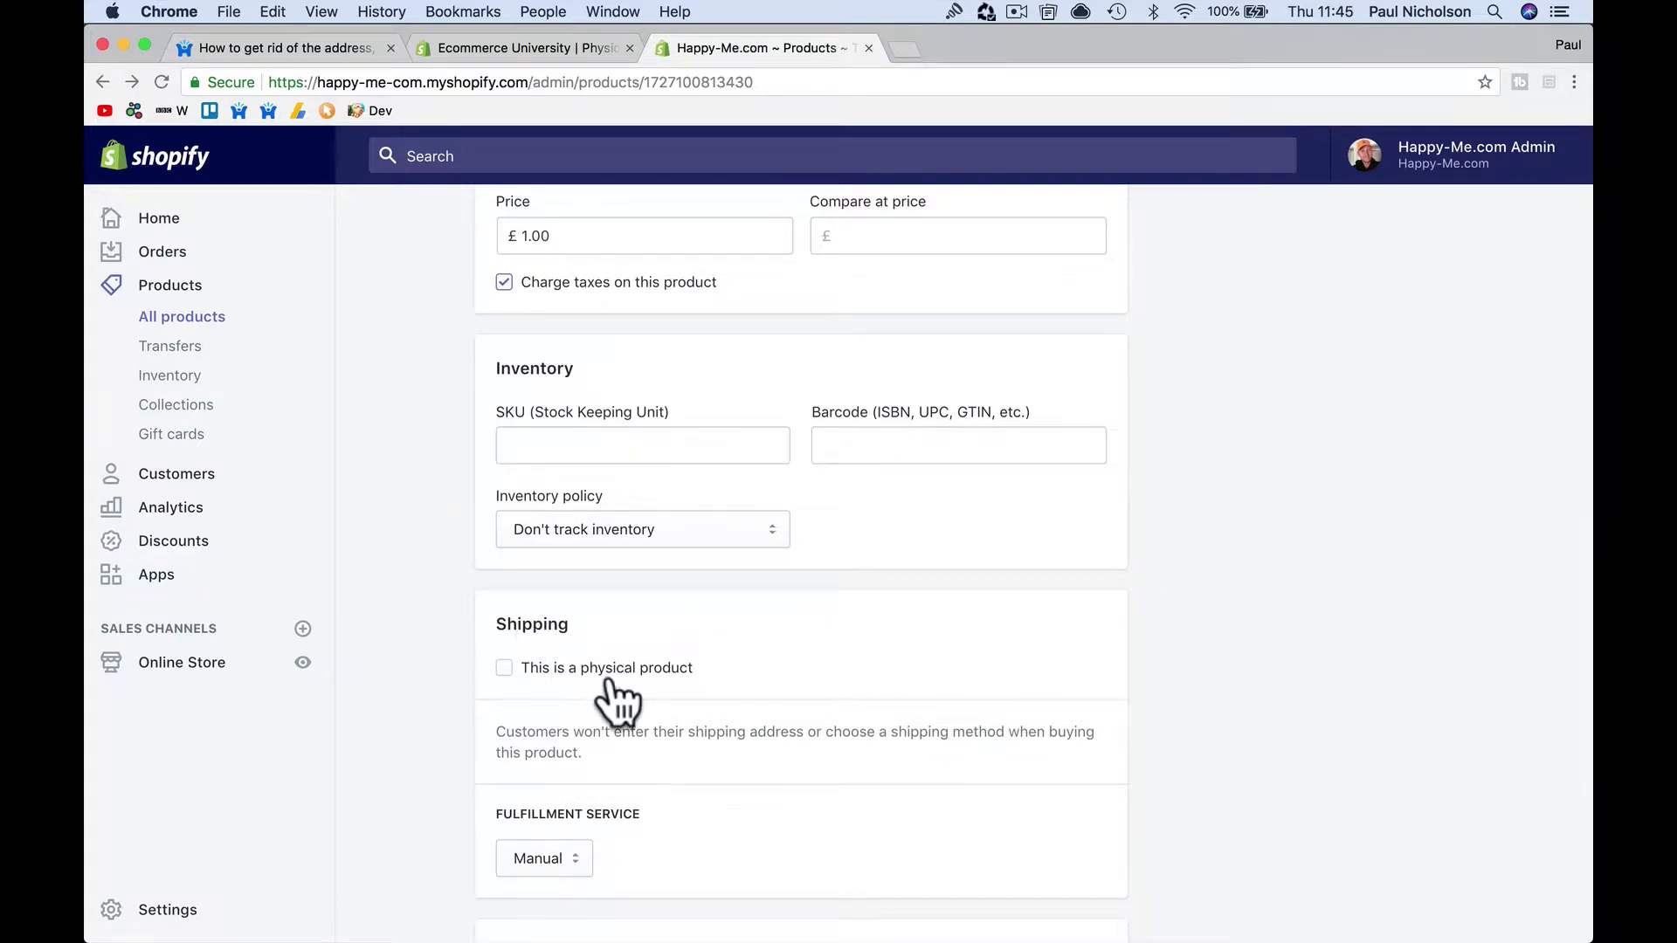
scroll(618, 699, "down", 2)
left_click(539, 587)
left_click(539, 588)
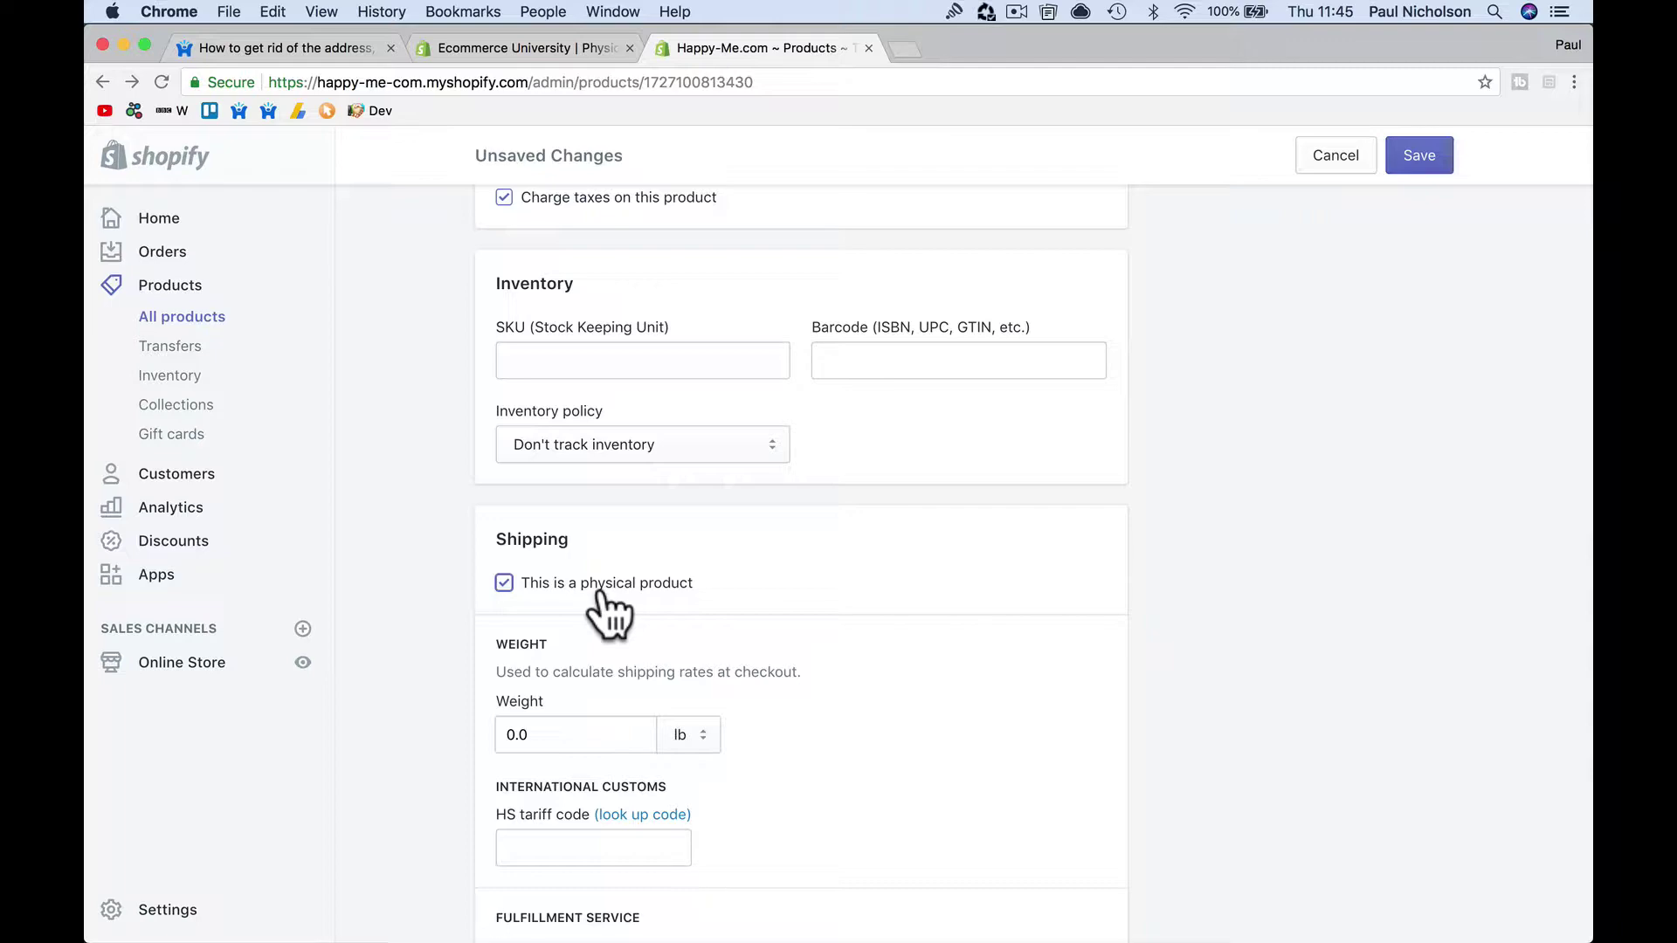
left_click(599, 587)
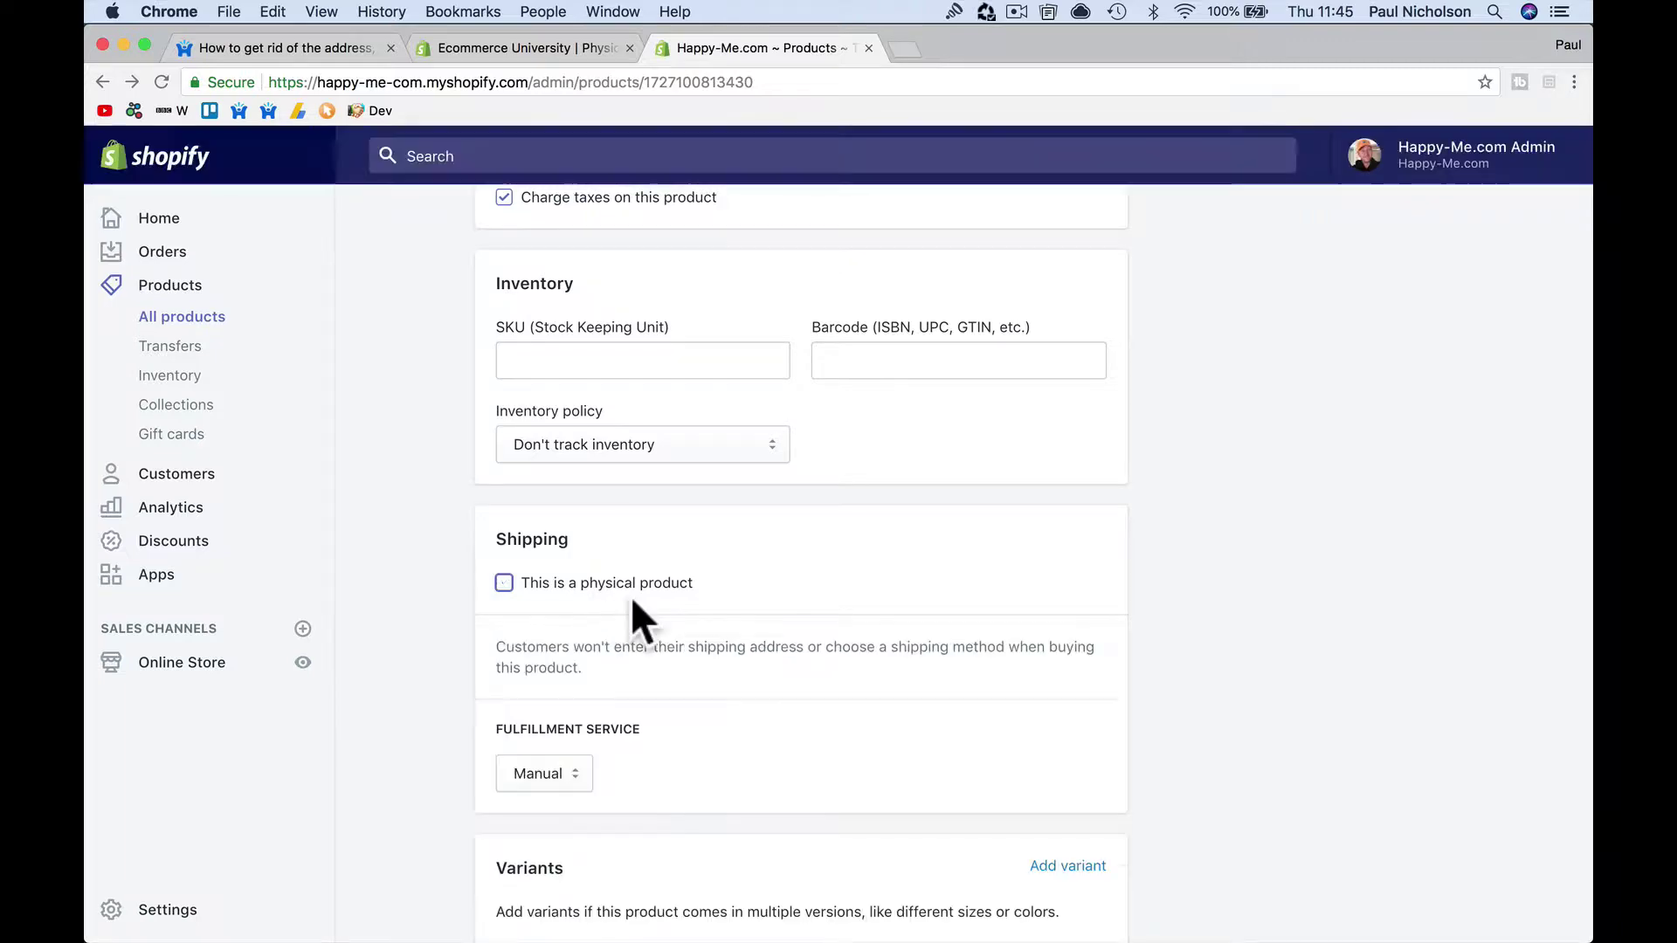
Step: View Test Download on the storefront at £1.00 and add it to the cart
scroll(721, 577, "up", 10)
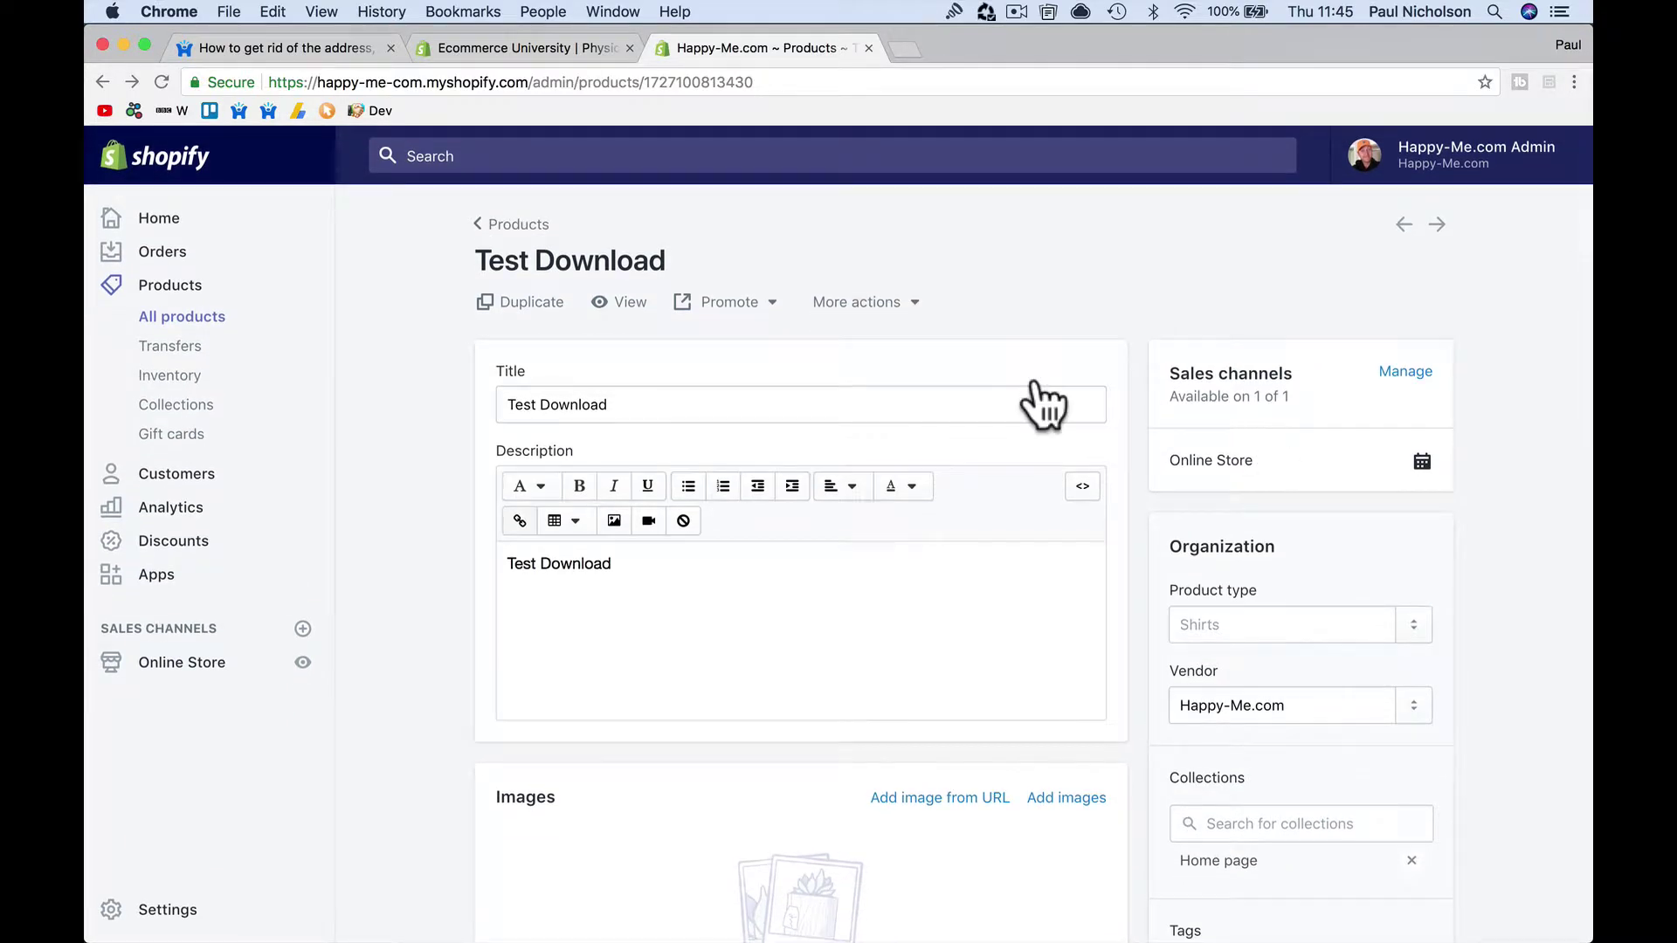
left_click(618, 302)
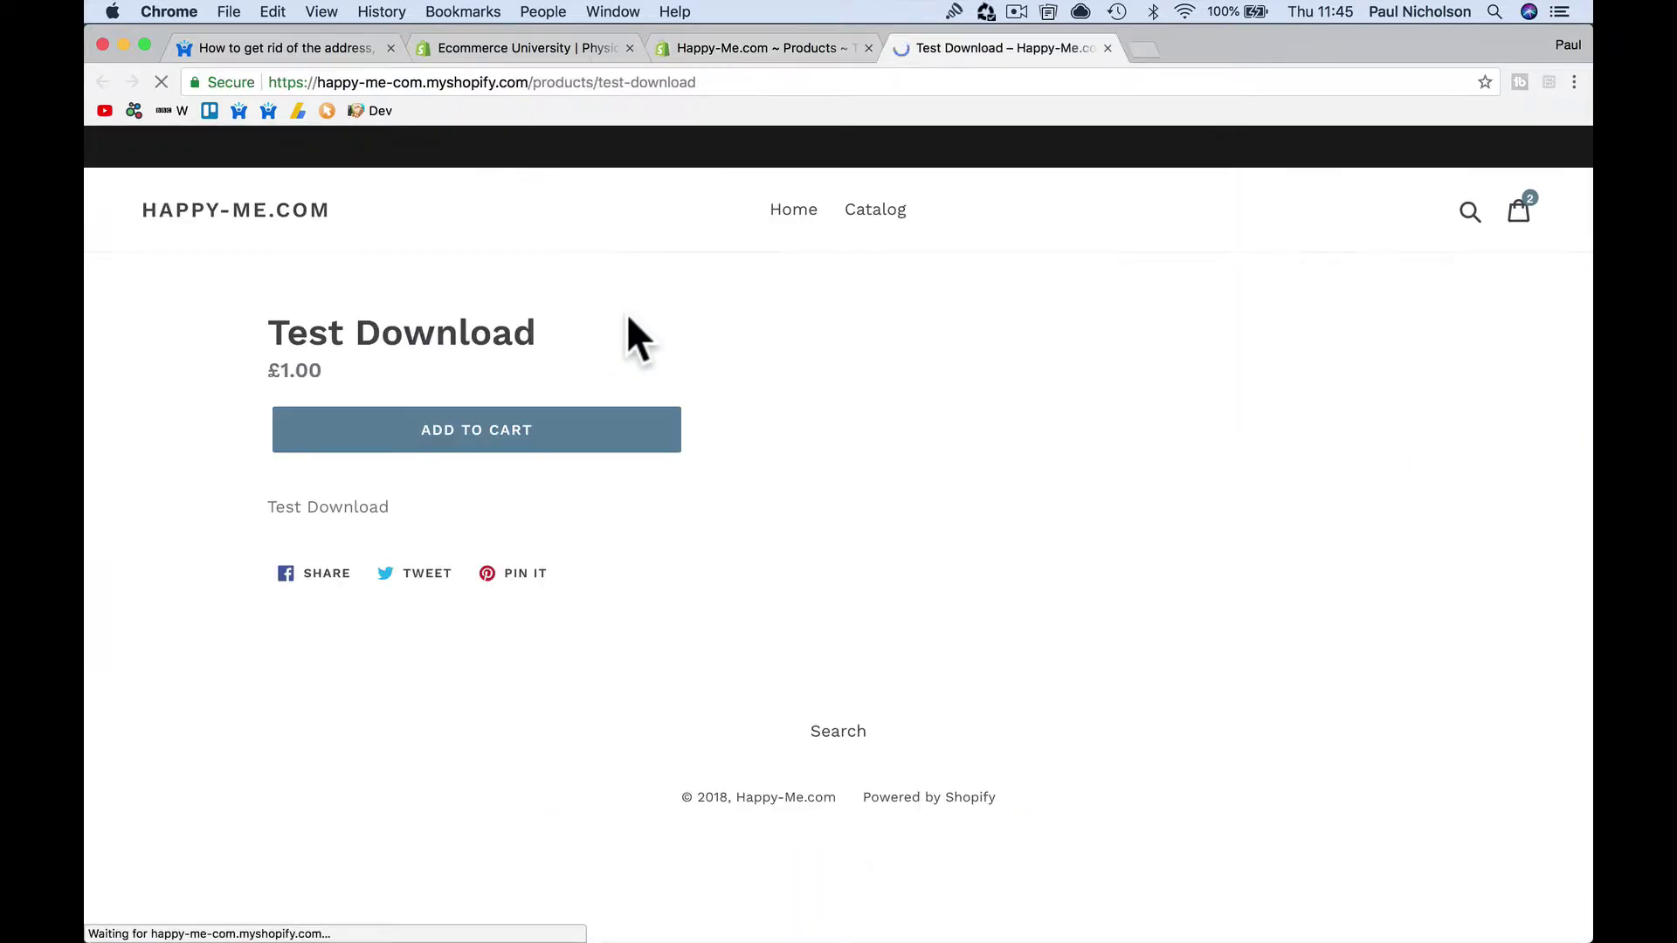
left_click(579, 430)
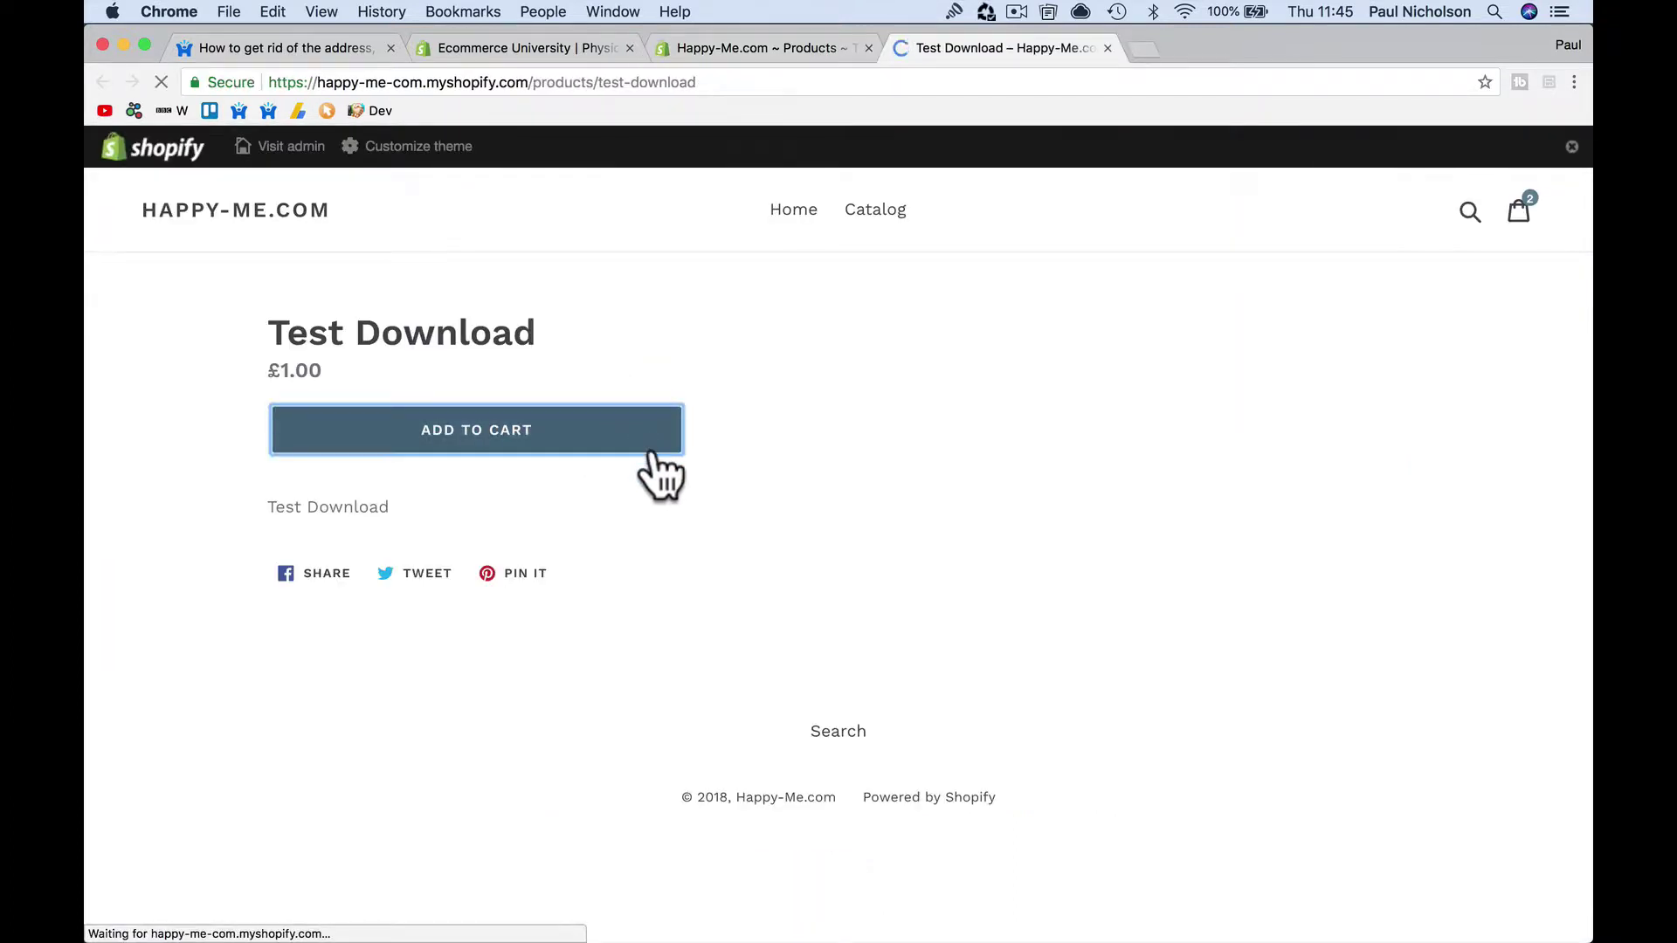
Step: Pay for the 3 × Test Download cart (£3.00) with the PayPal button
scroll(1048, 681, "down", 3)
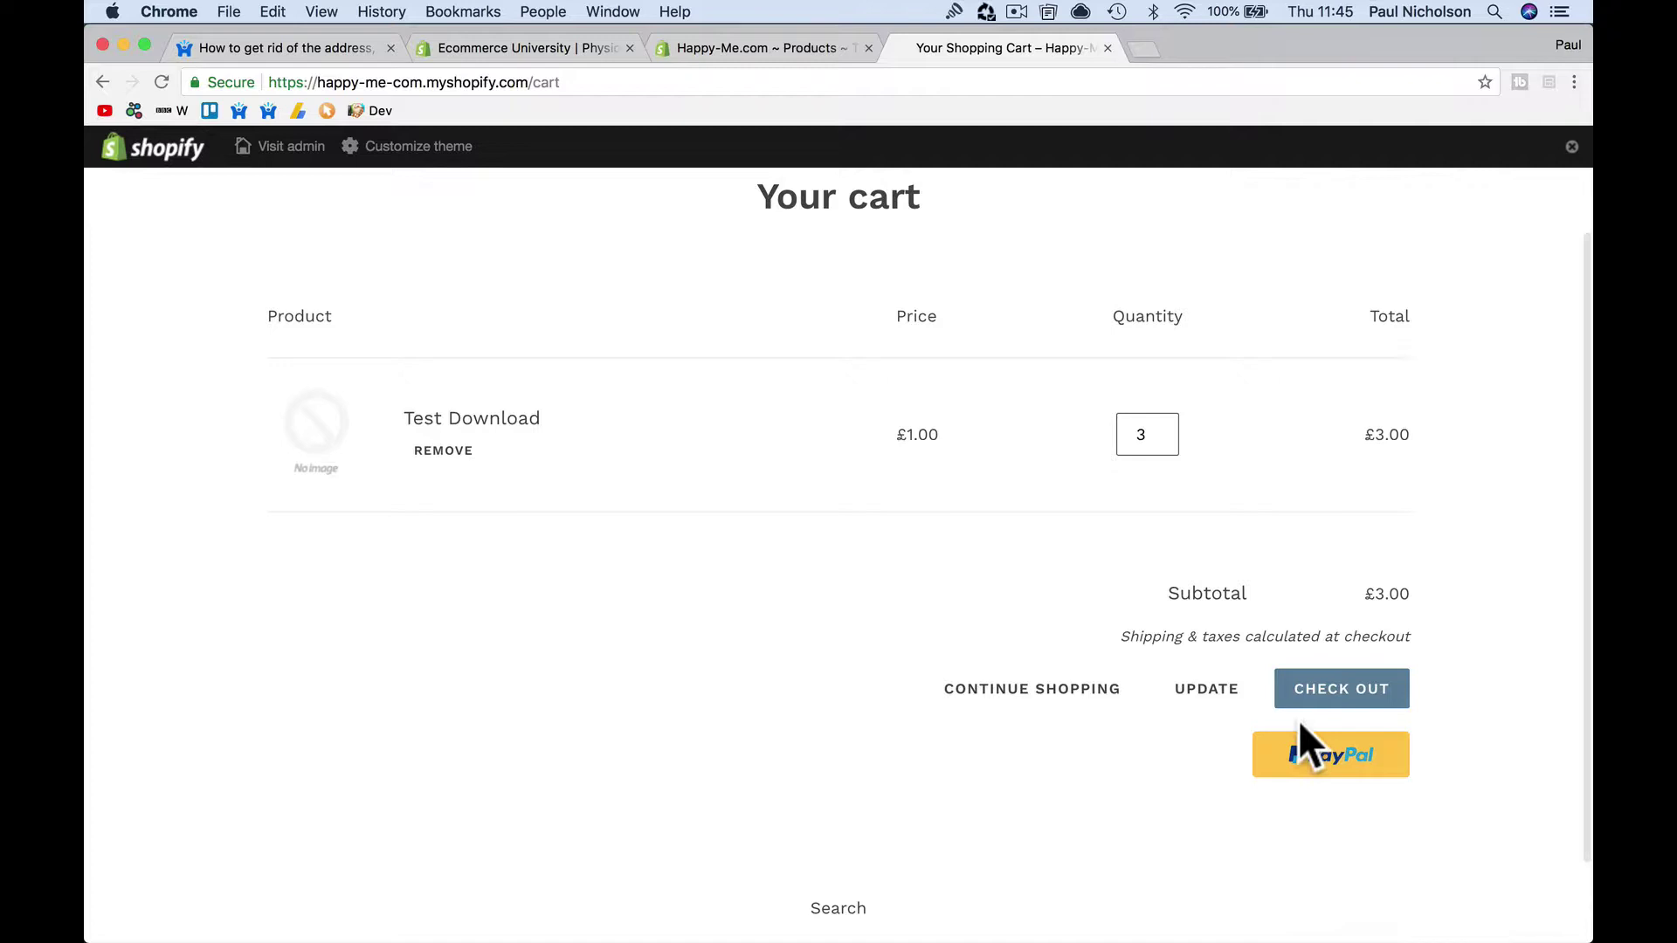
left_click(1321, 762)
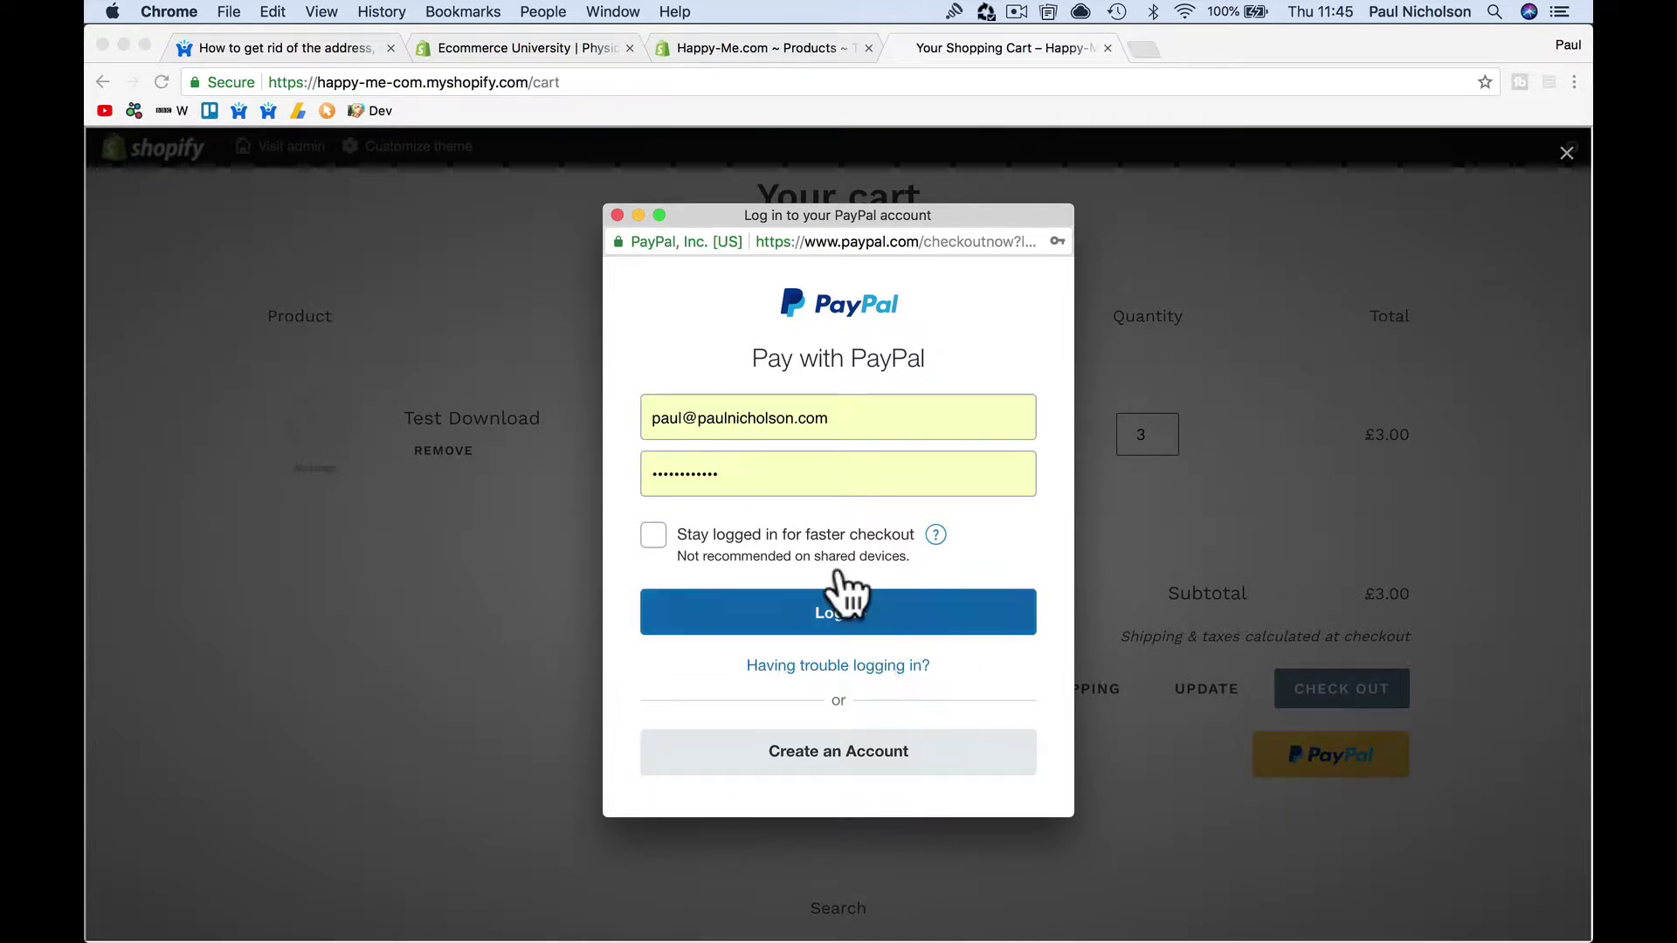
Step: Close the PayPal login window and return to the customer information step
left_click(616, 217)
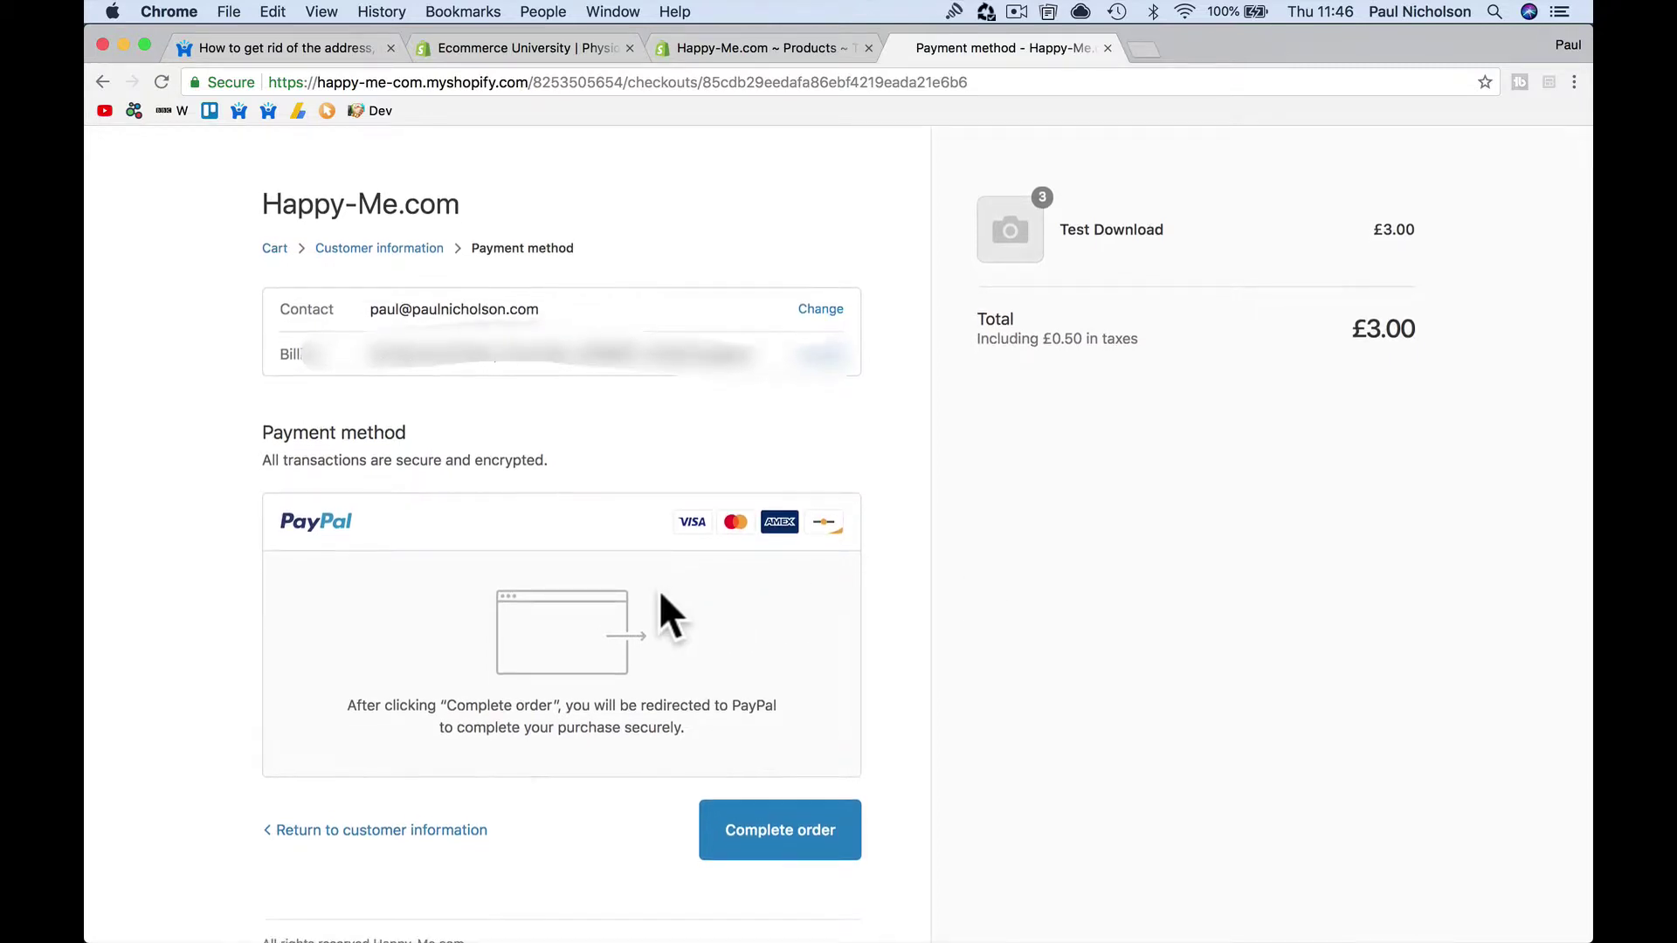
left_click(430, 835)
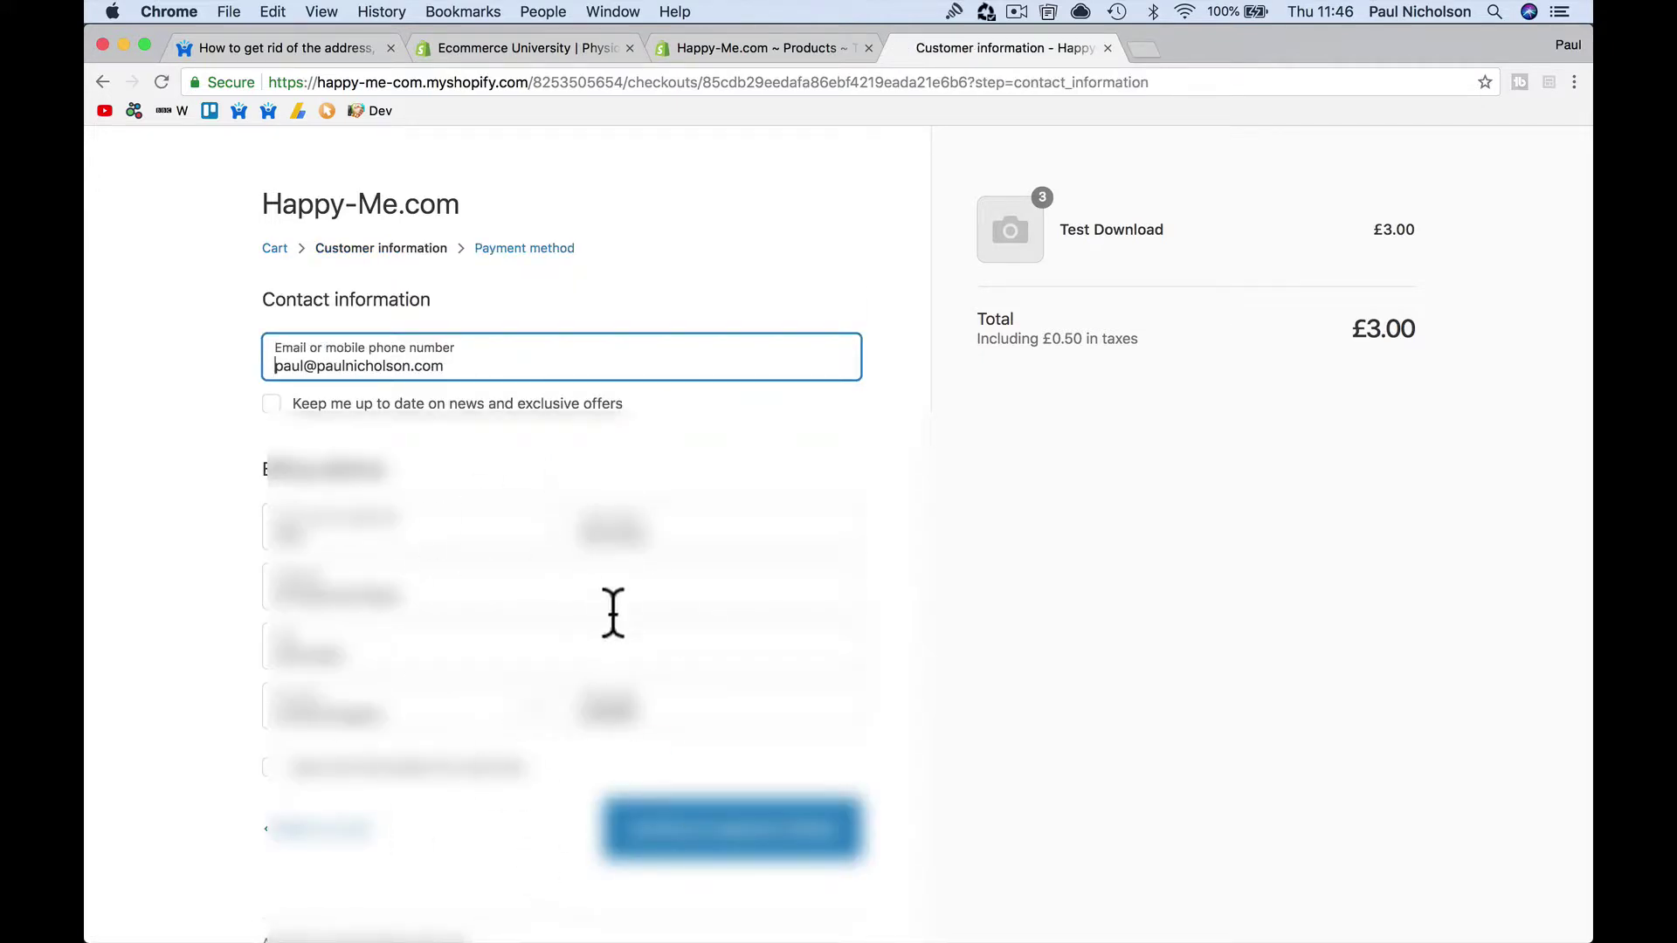
left_click(270, 248)
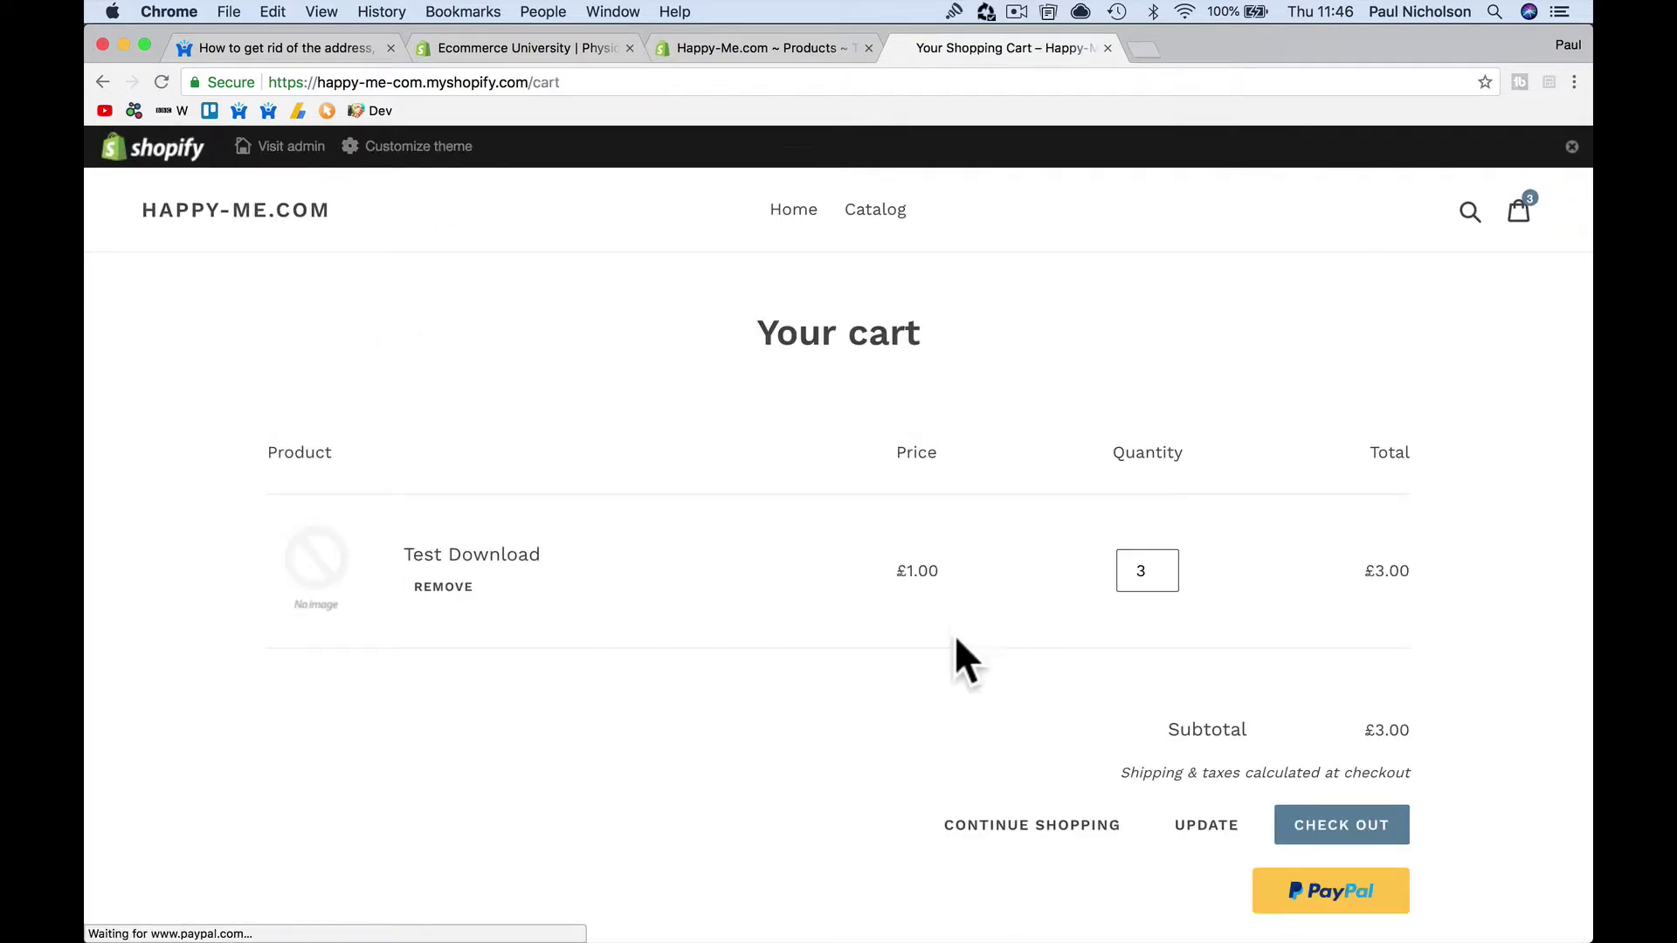
left_click(1294, 909)
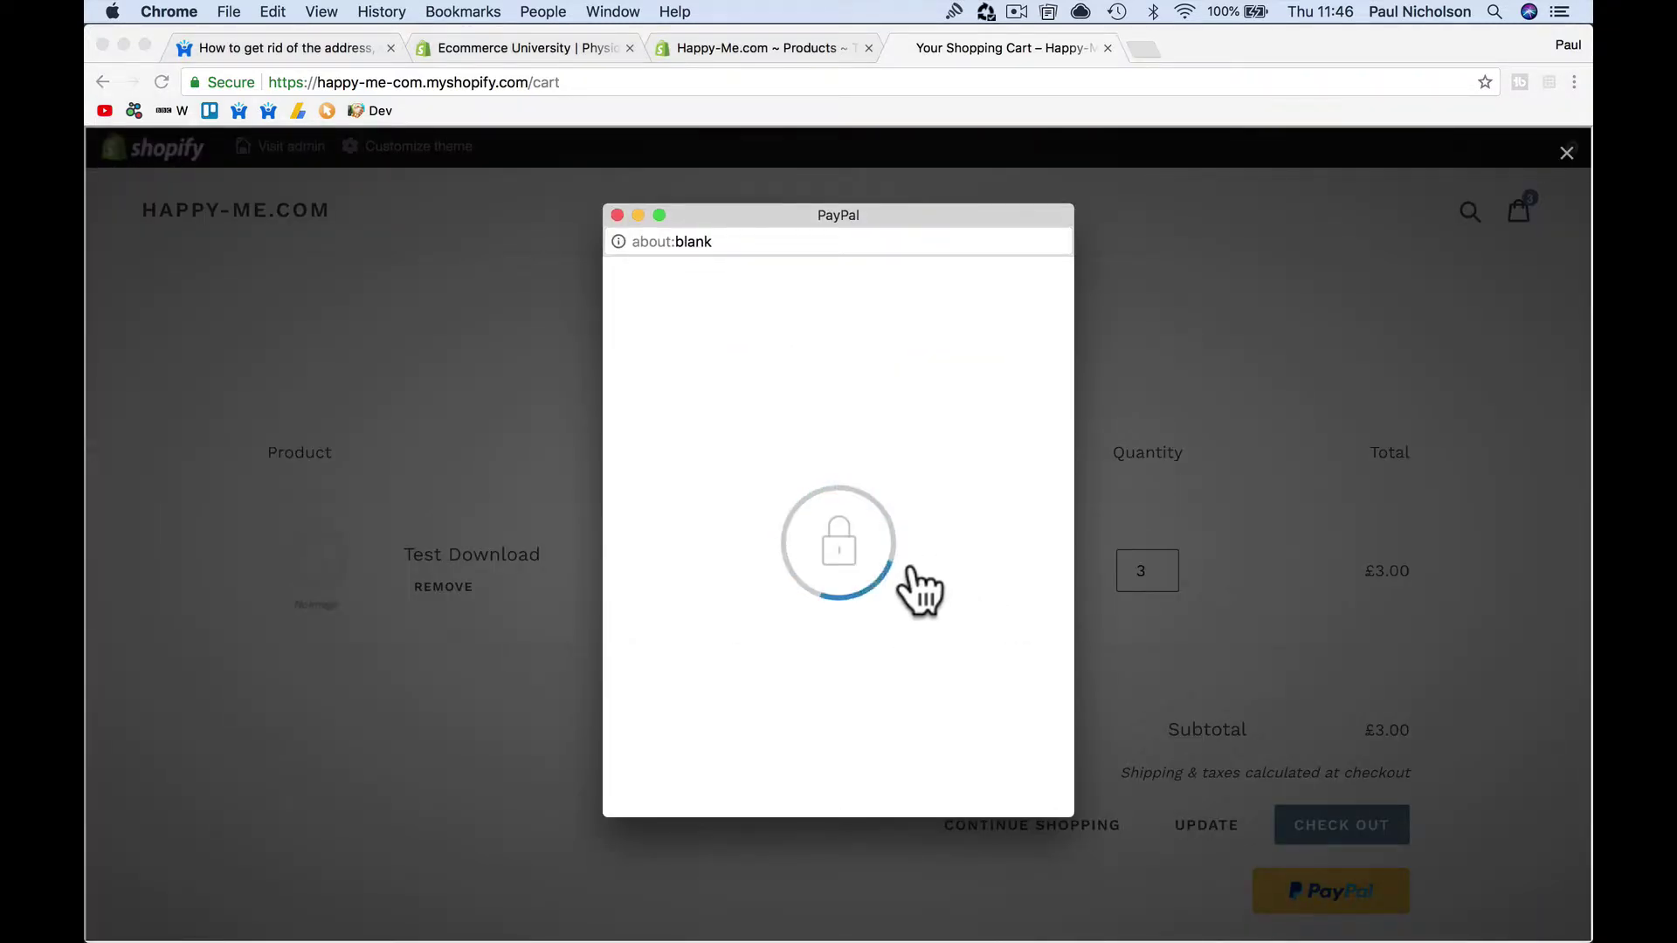
left_click(618, 217)
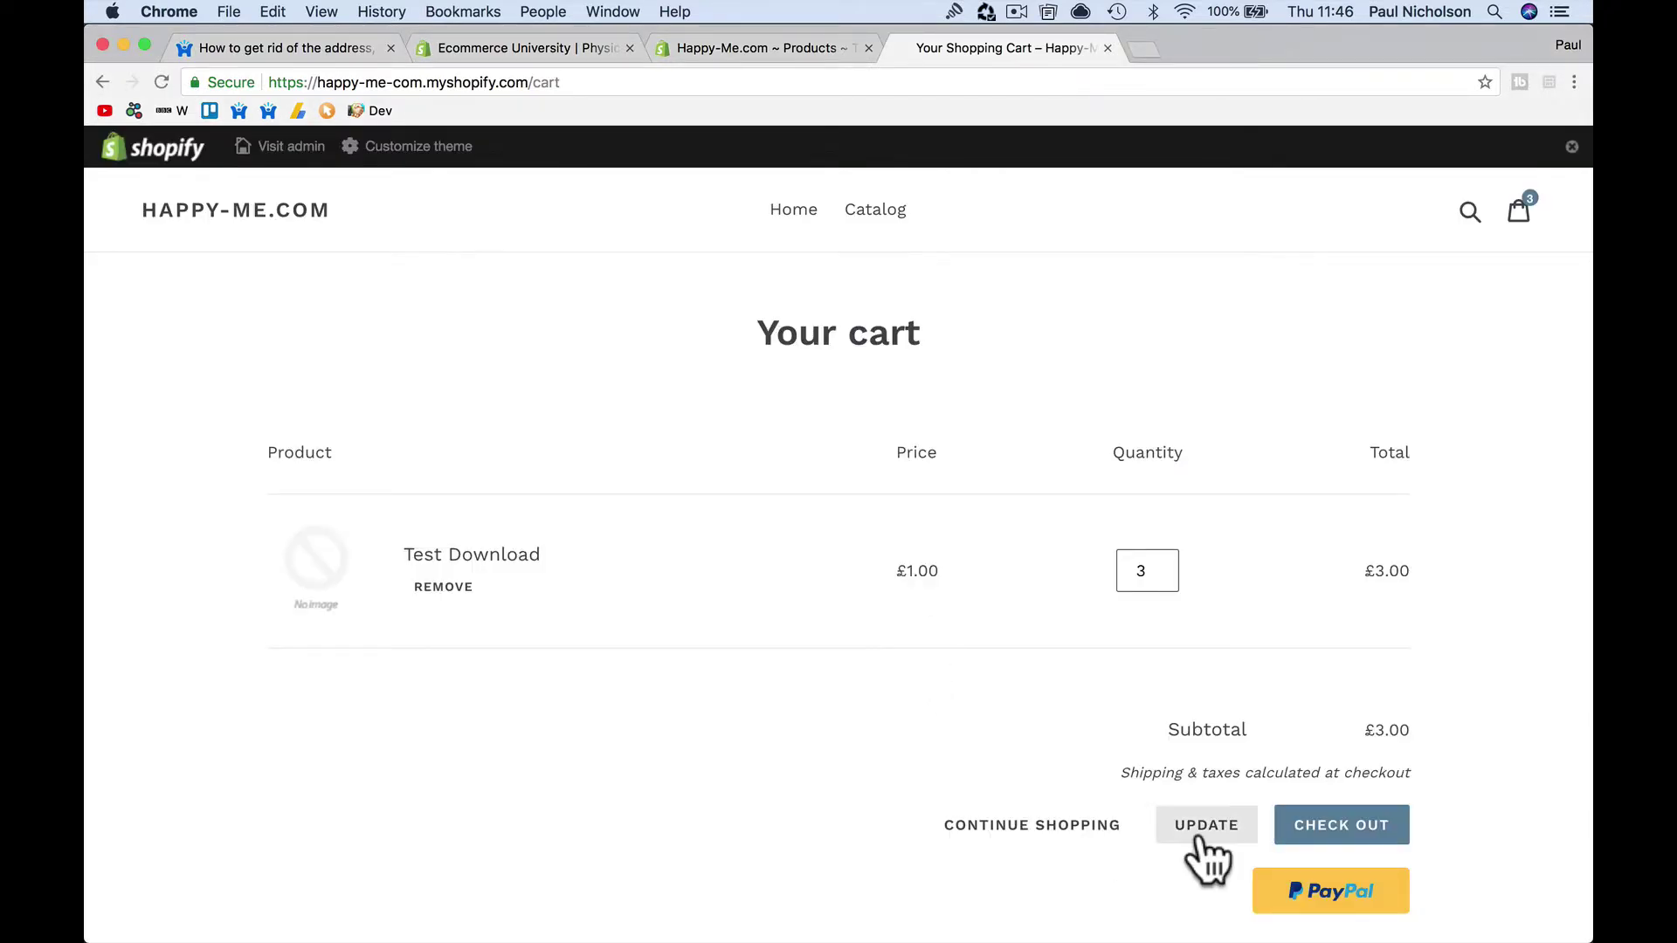
Step: Check out the £3.00 cart, then go back to the customer information step
left_click(1319, 834)
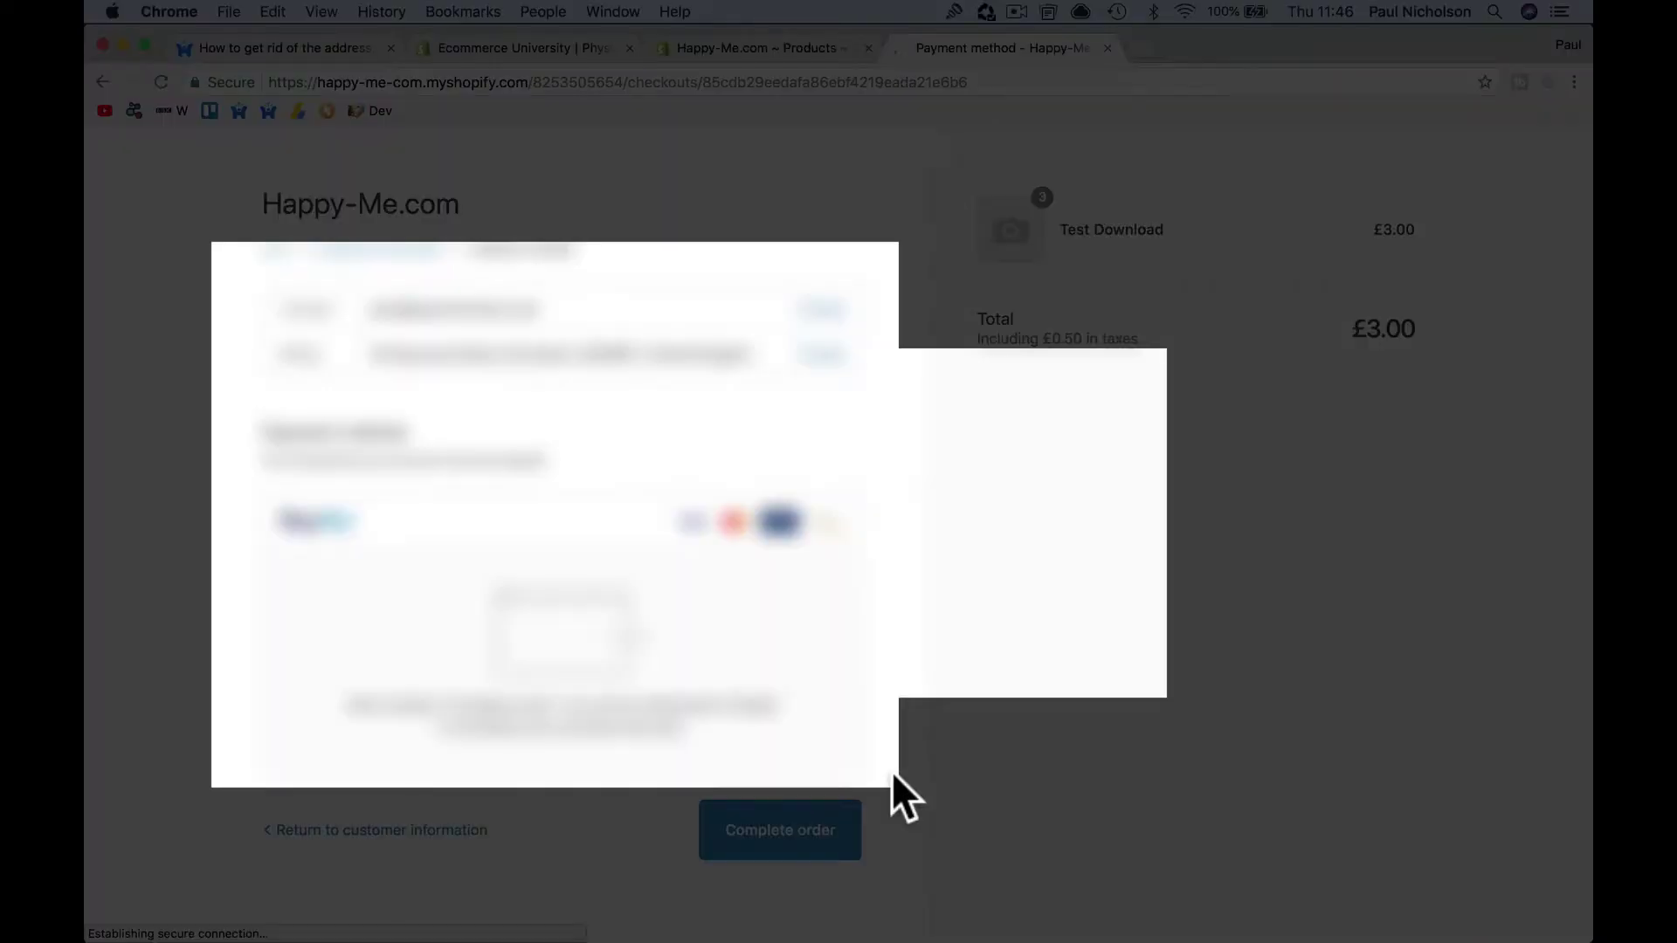
left_click(456, 832)
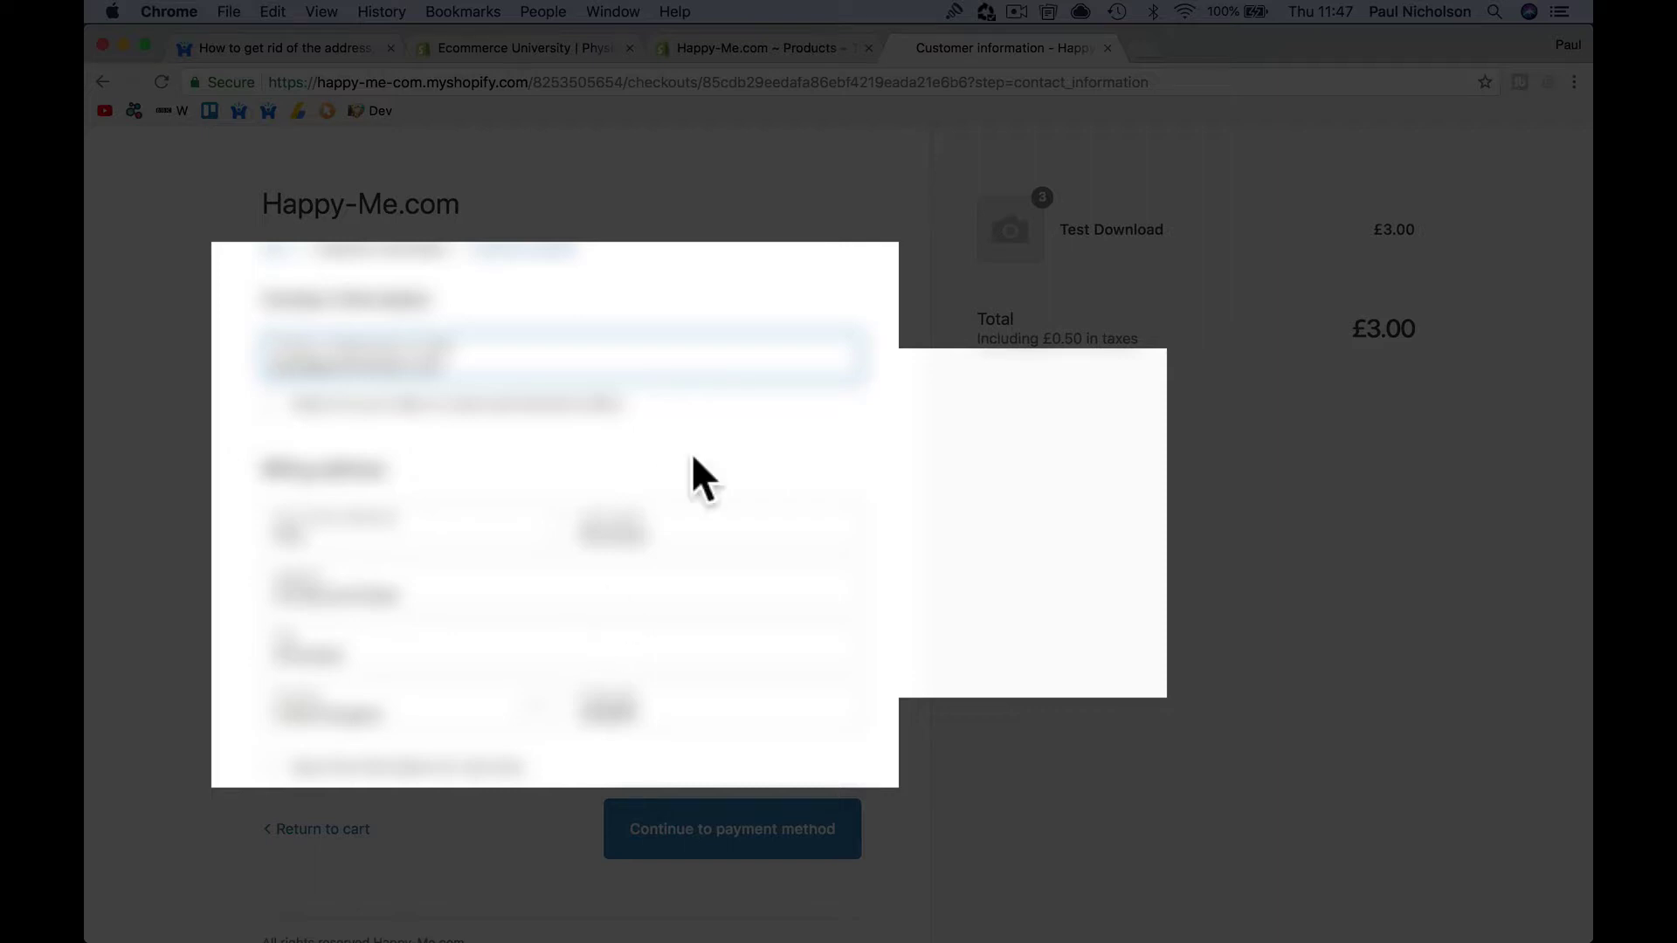
Step: Load paulnicholson.com in a new browser tab
left_click(1146, 47)
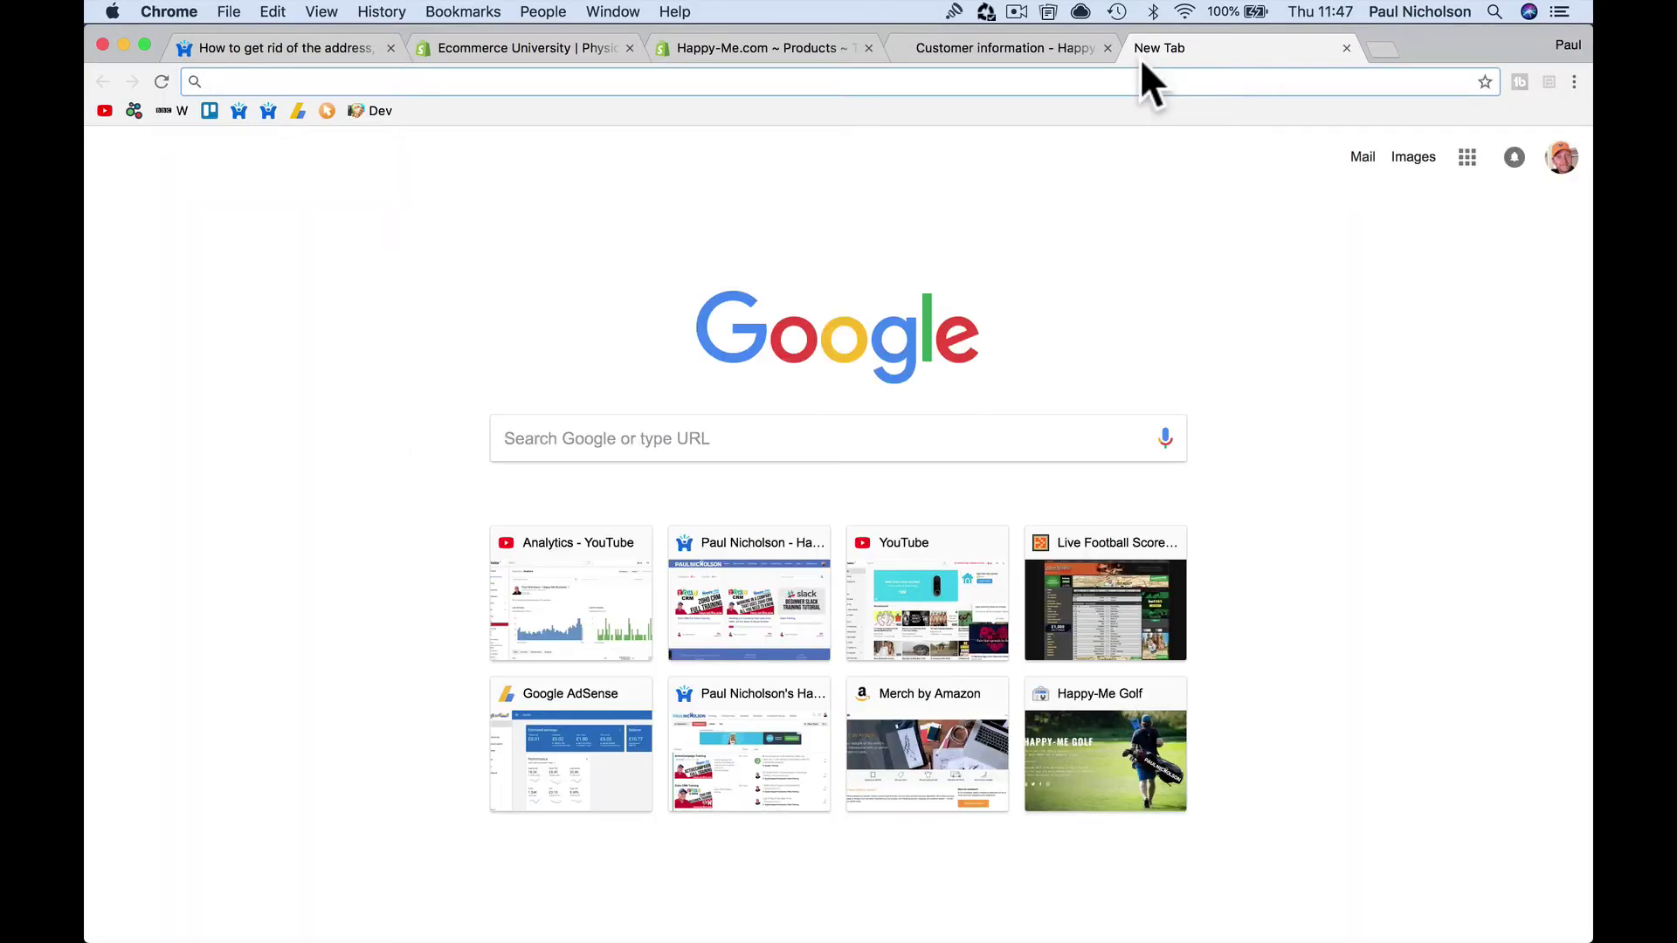
type("paulnicholson.com")
key("Return")
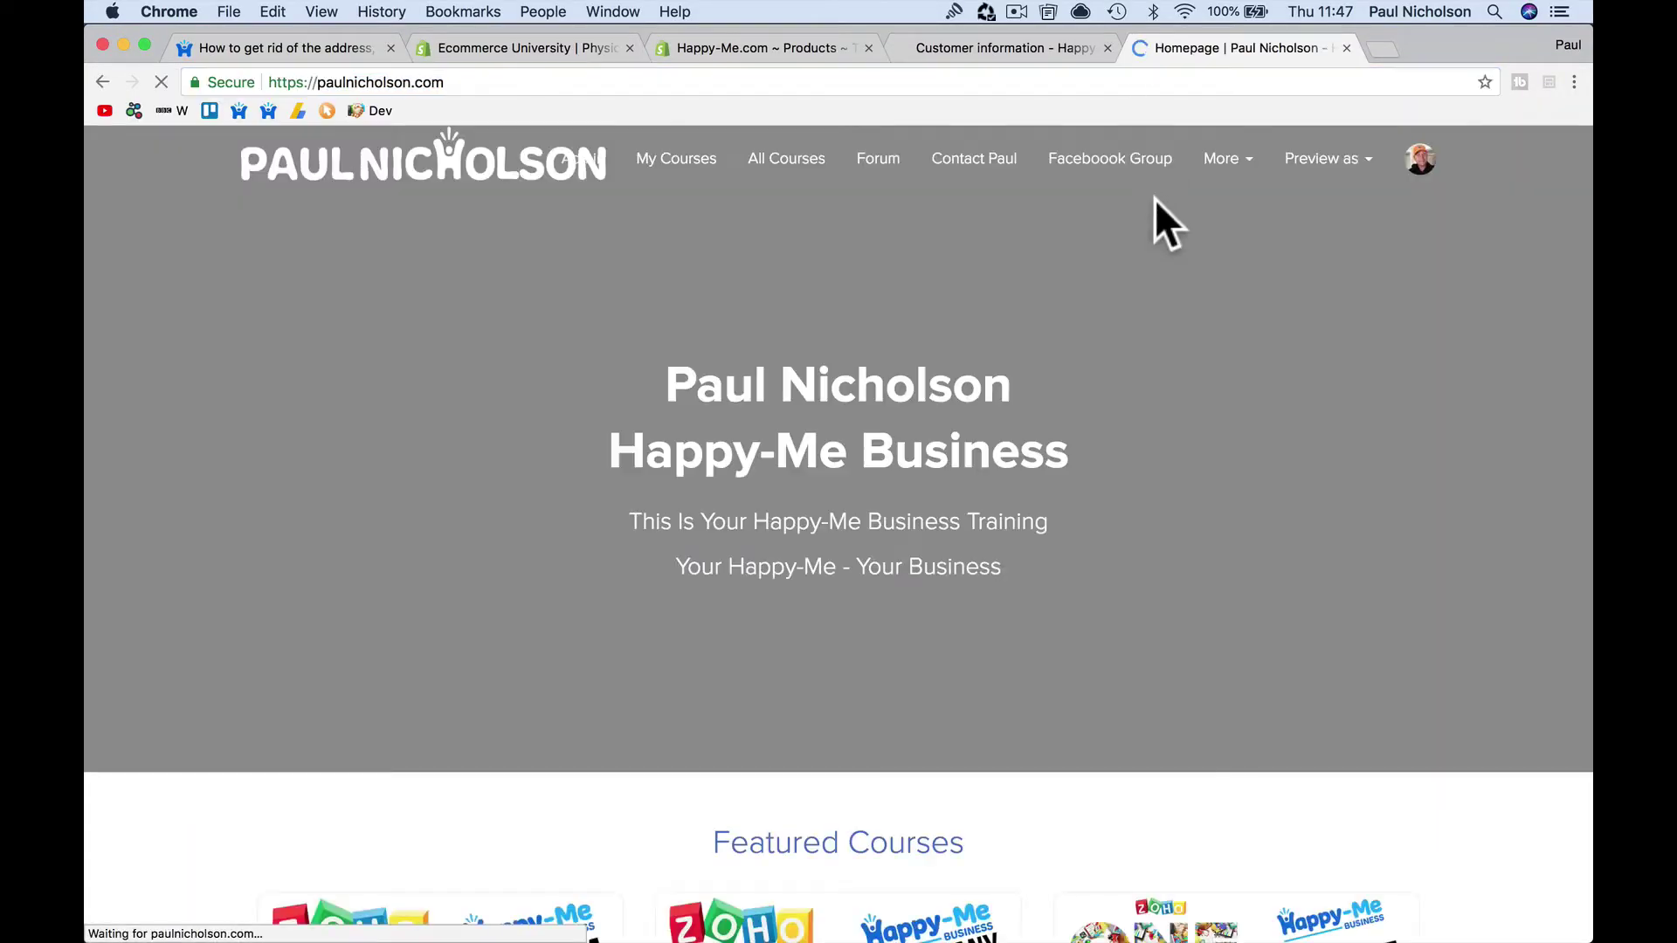
Step: Scroll the school's course listing and open the free Think And Grow Rich Training course
scroll(1014, 364, "down", 5)
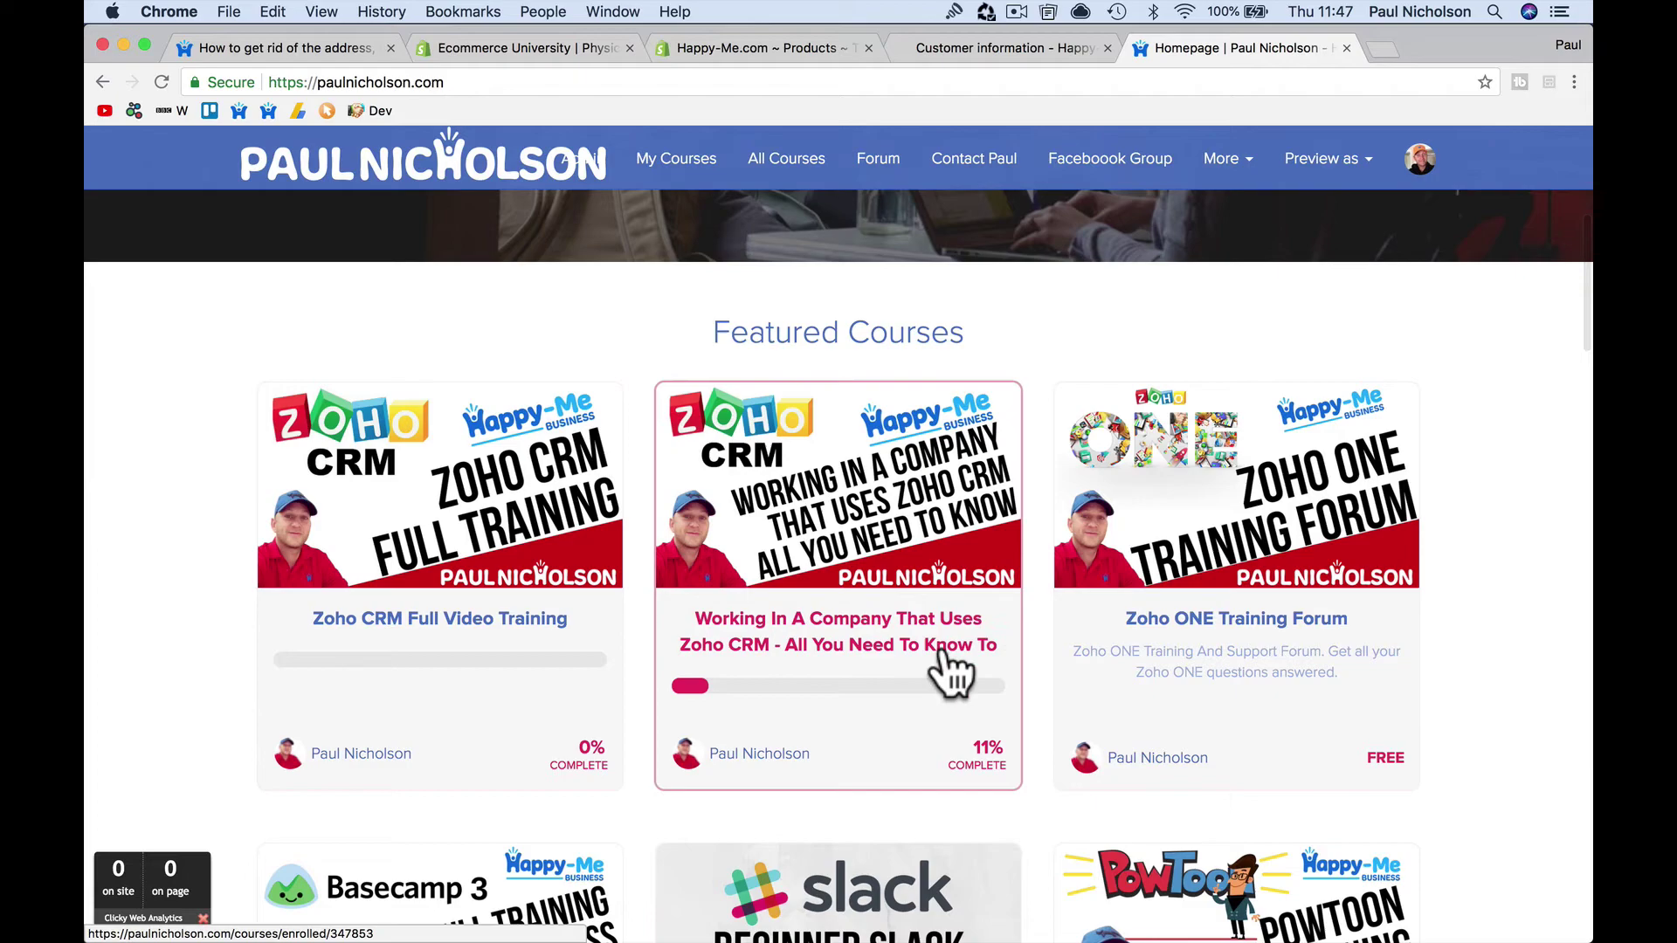
scroll(906, 550, "down", 3)
scroll(906, 550, "down", 15)
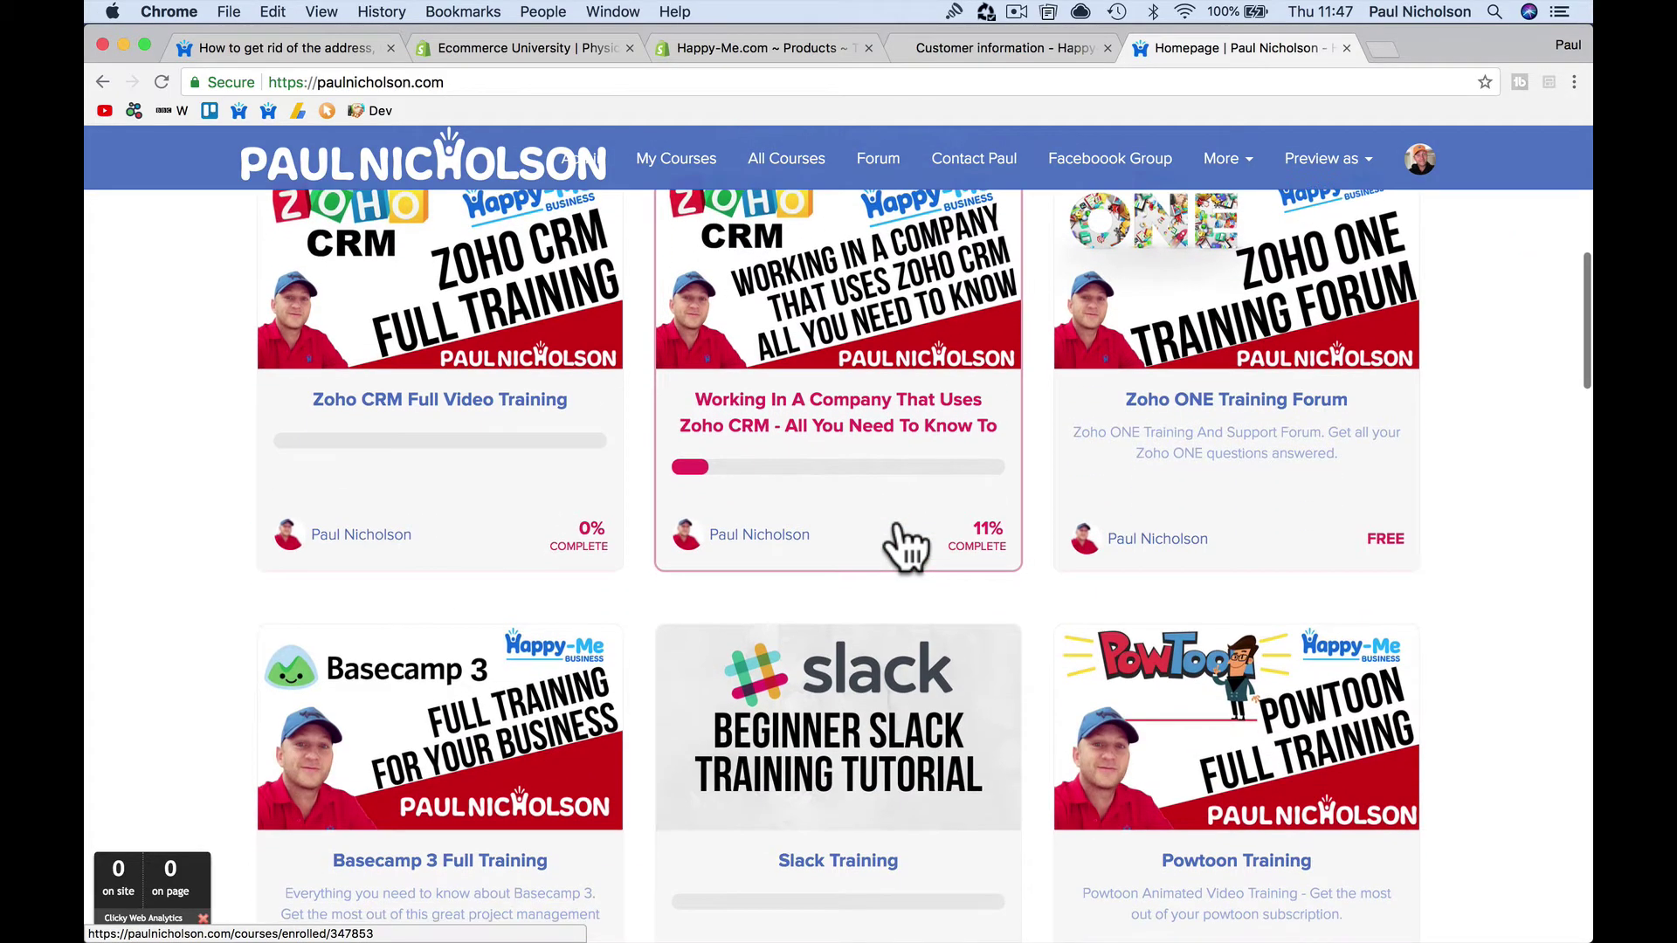
scroll(906, 549, "down", 12)
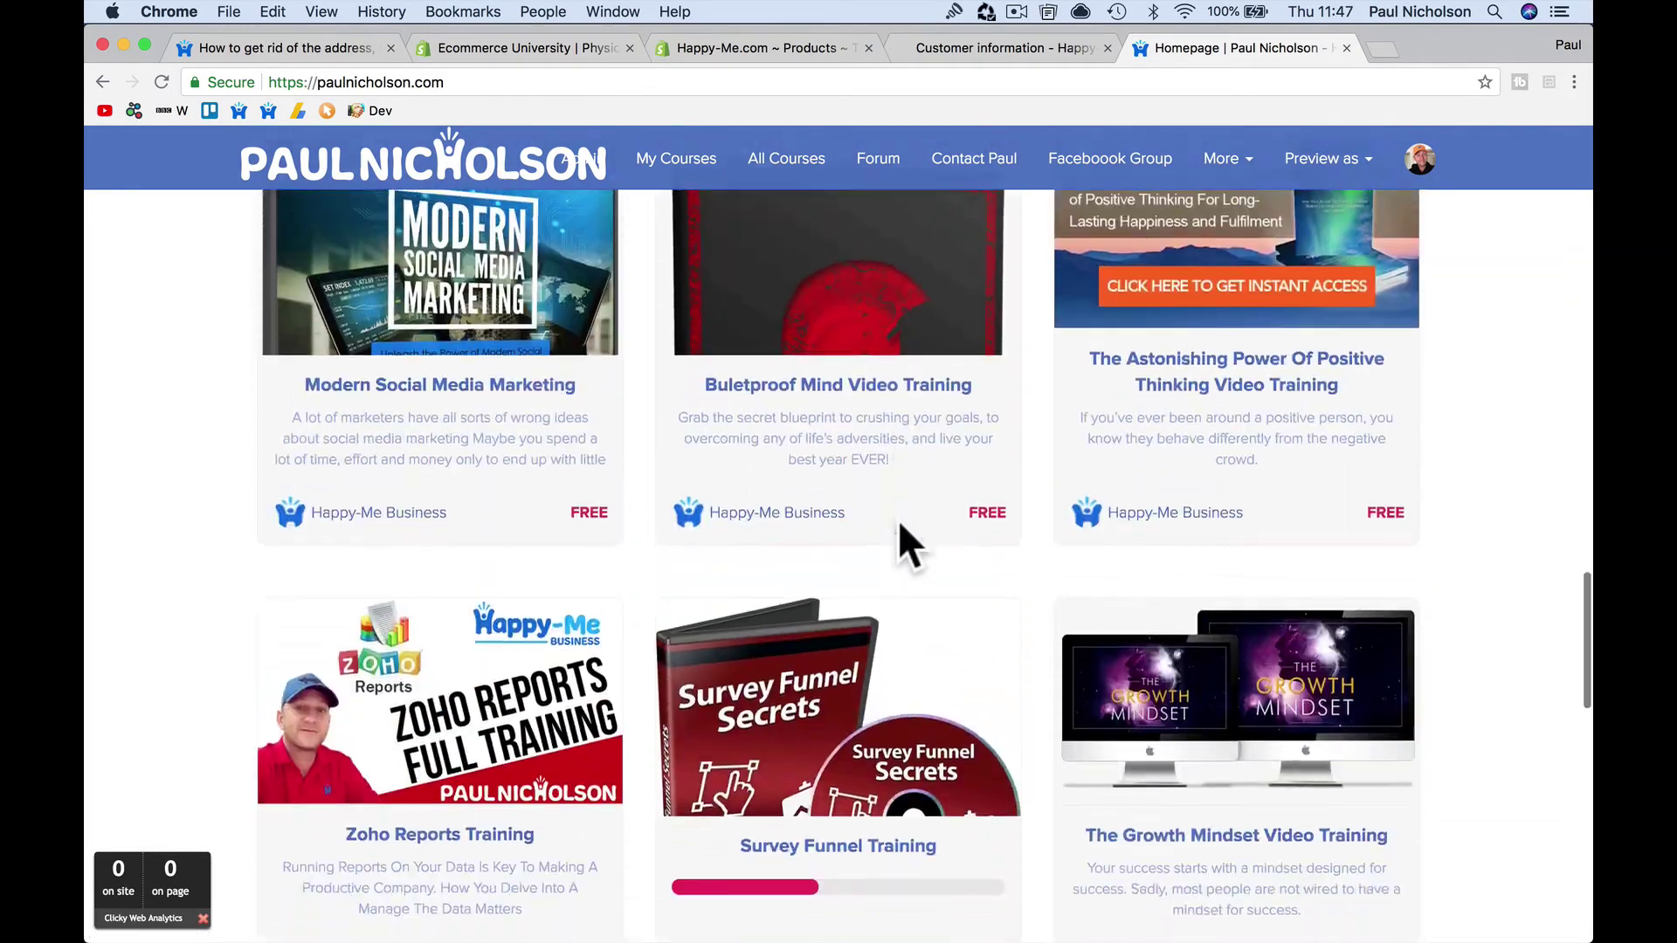
scroll(900, 524, "up", 4)
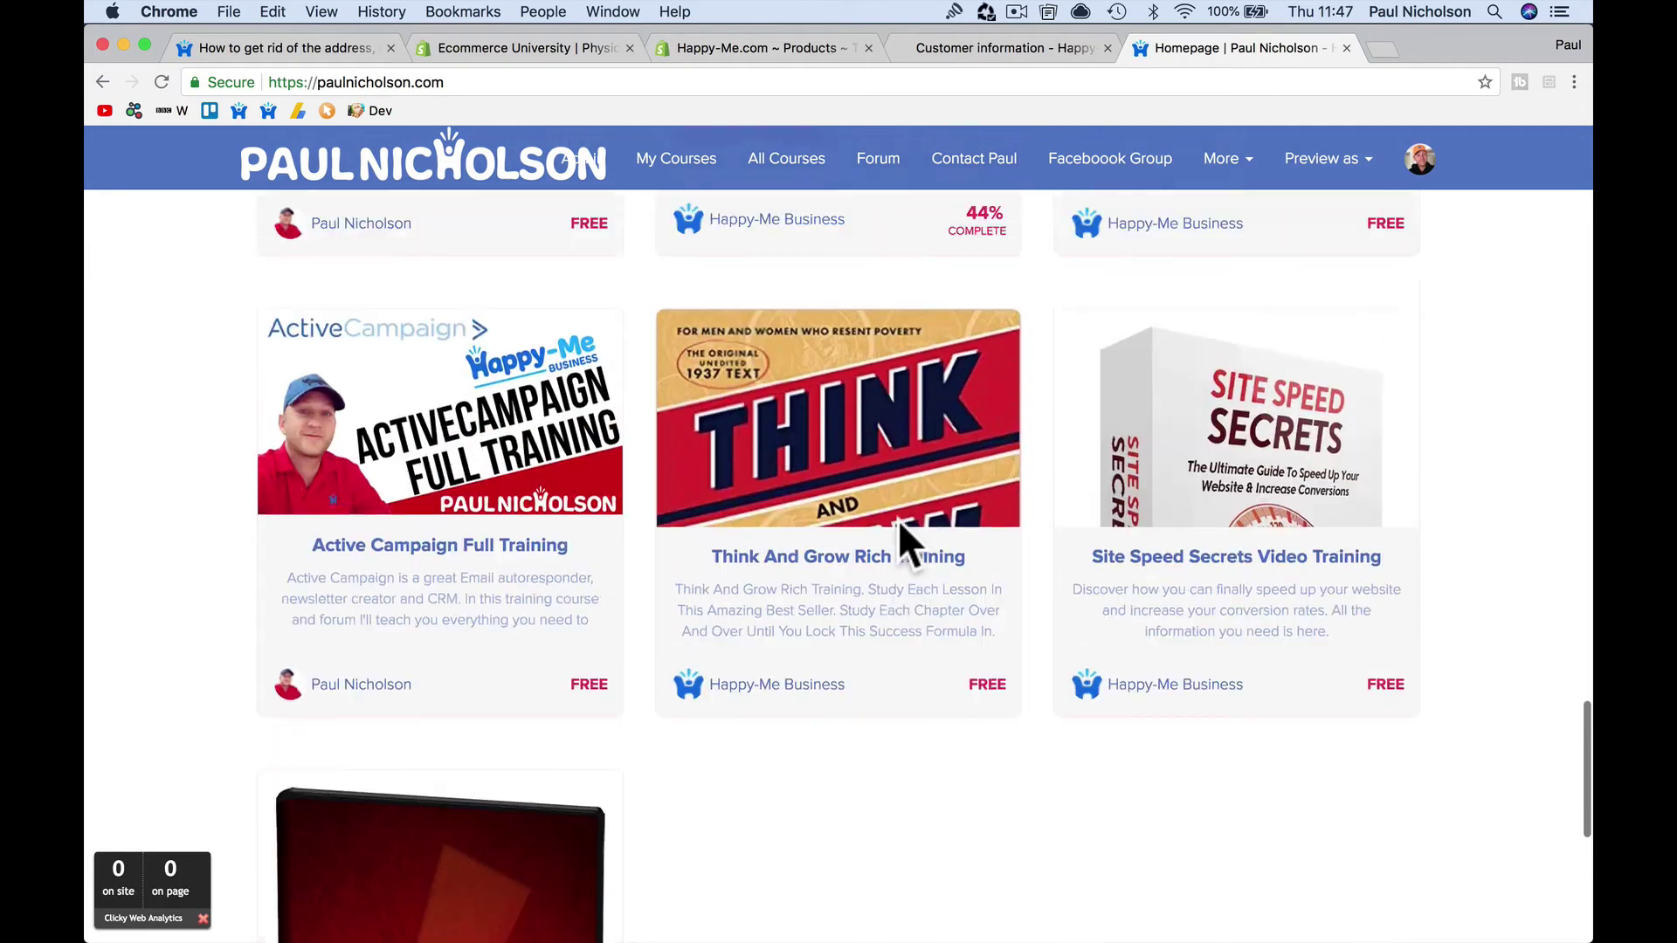
scroll(900, 524, "down", 4)
scroll(899, 524, "up", 5)
scroll(898, 521, "down", 5)
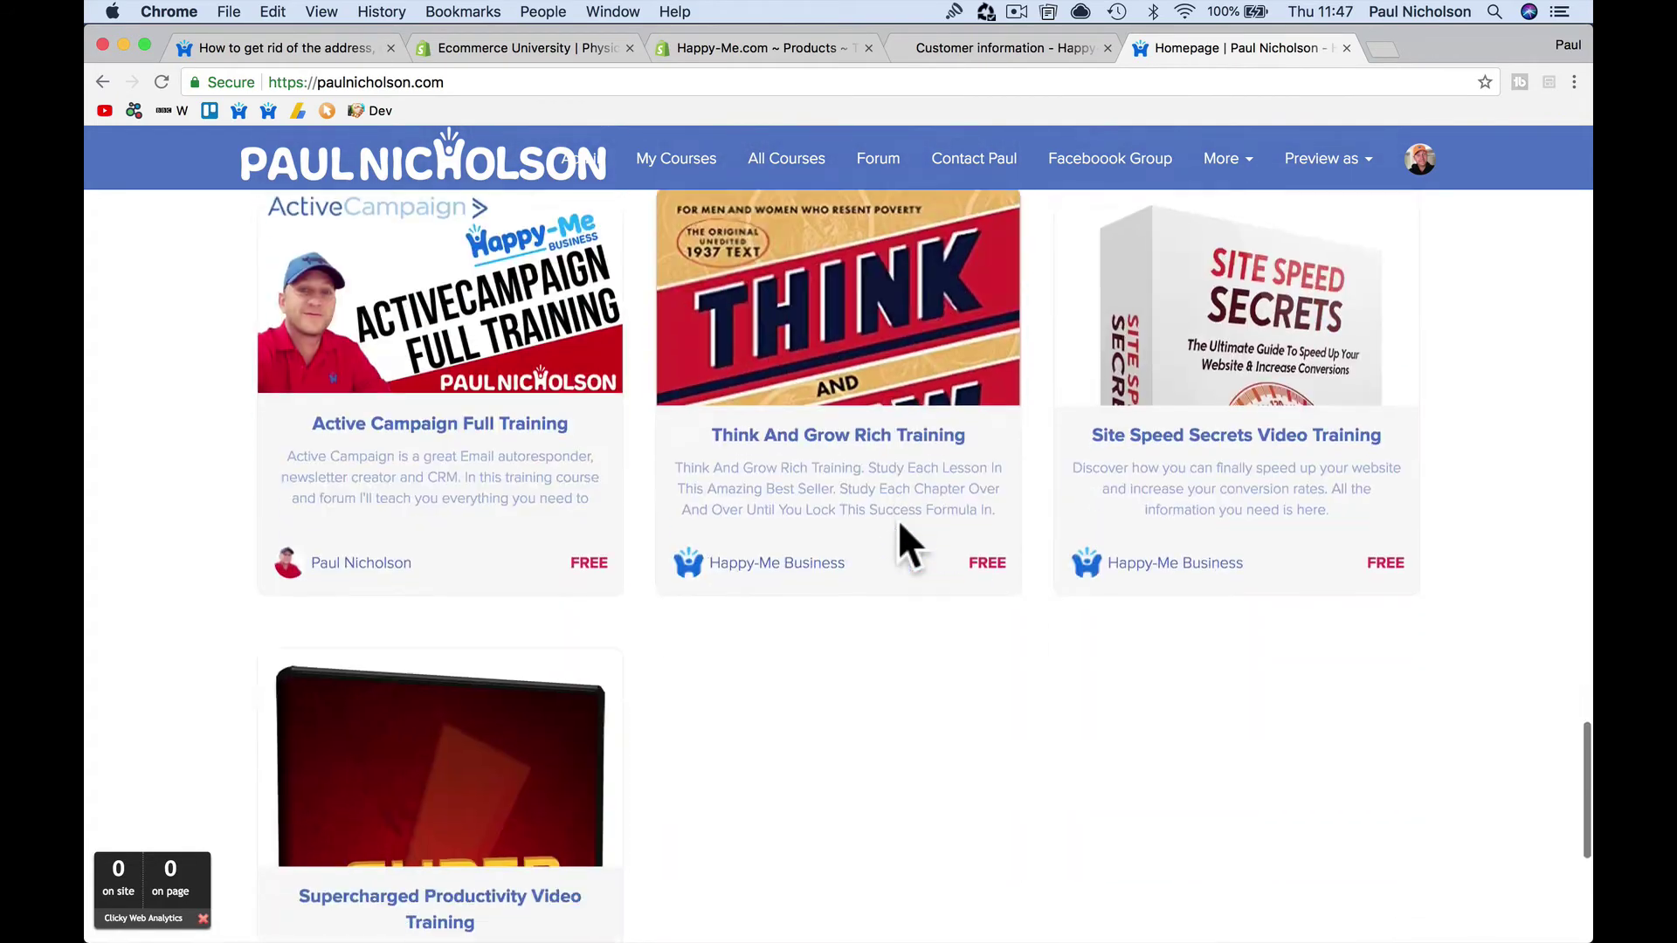
scroll(898, 521, "up", 5)
scroll(928, 551, "up", 10)
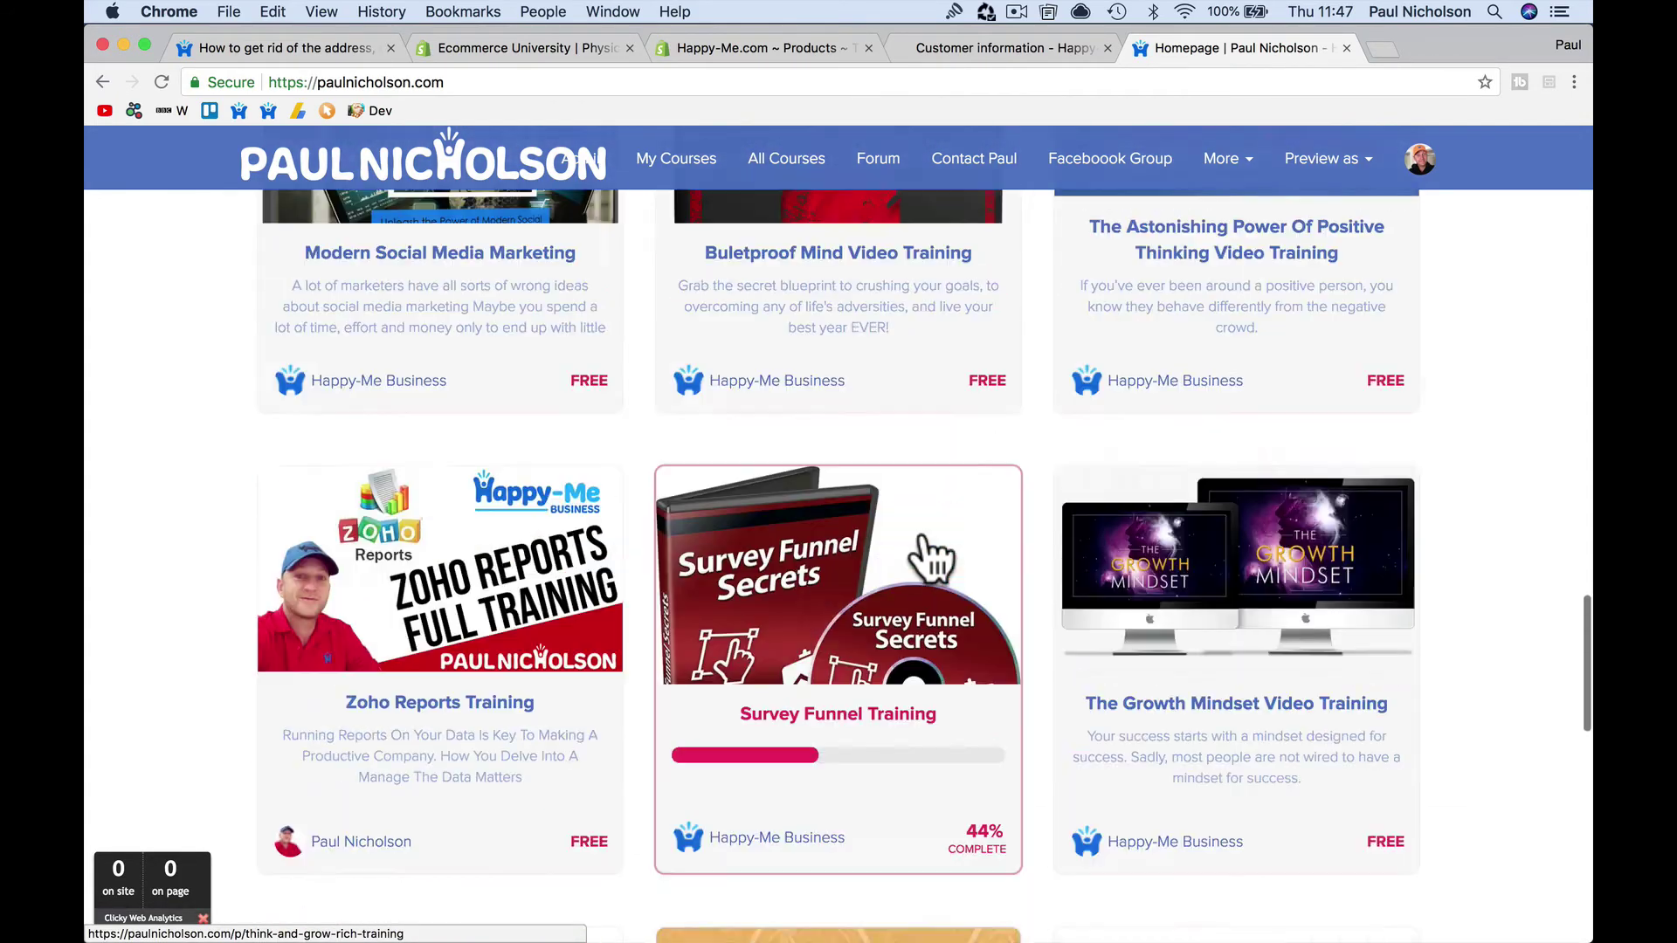
scroll(928, 555, "down", 15)
scroll(925, 531, "up", 2)
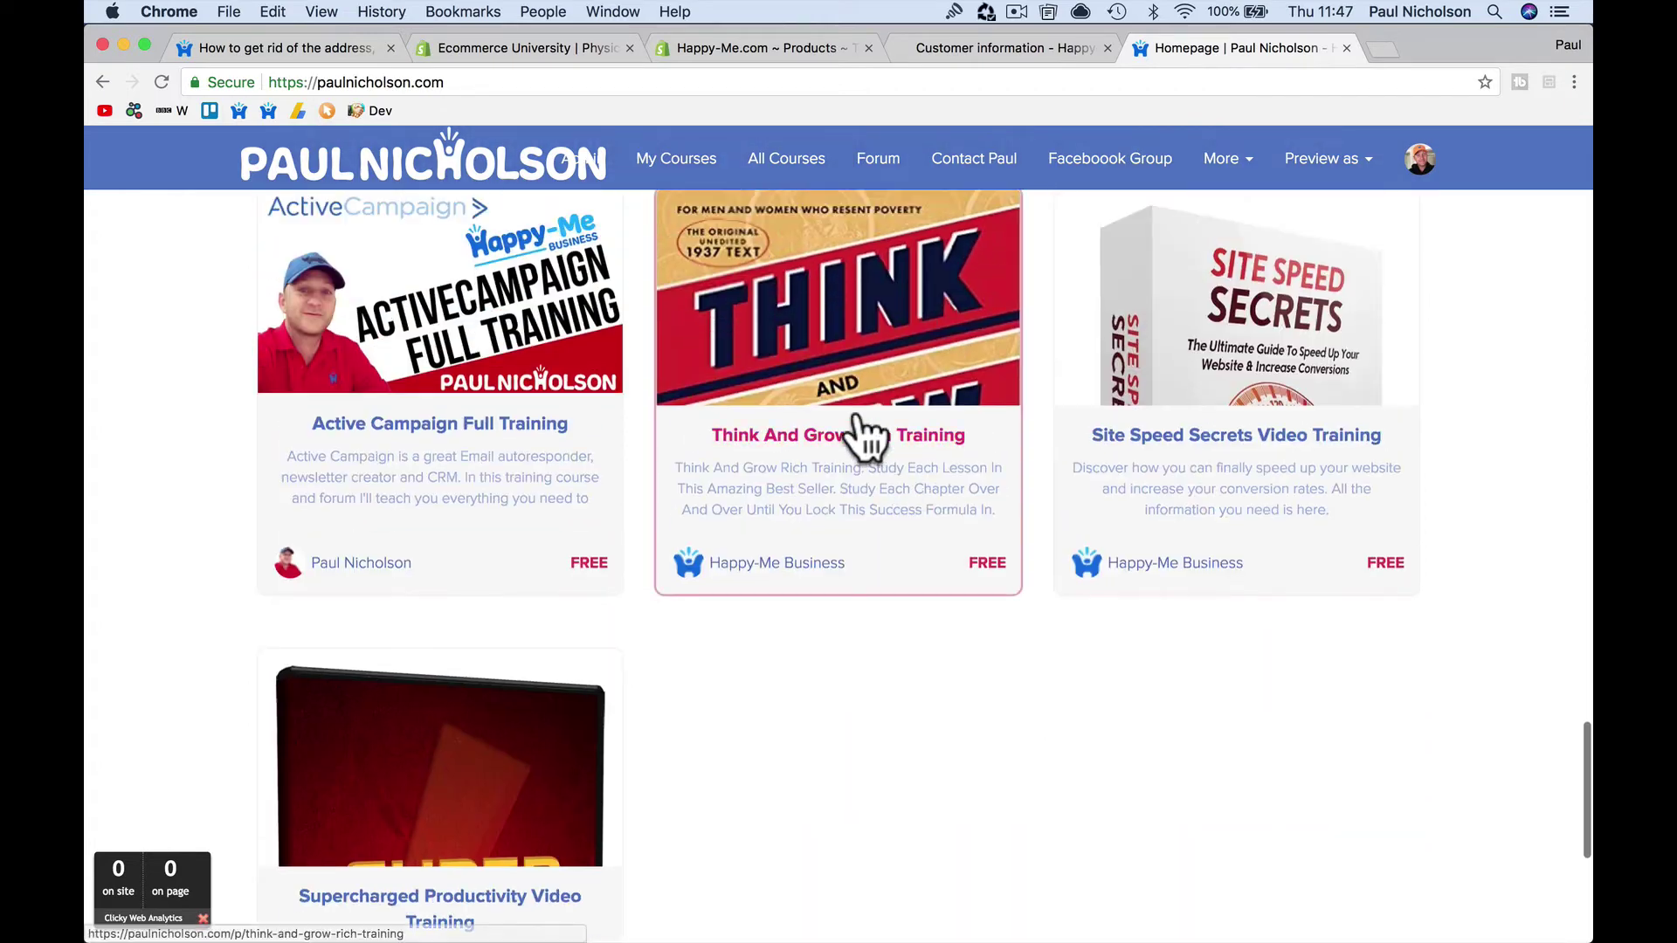
left_click(854, 410)
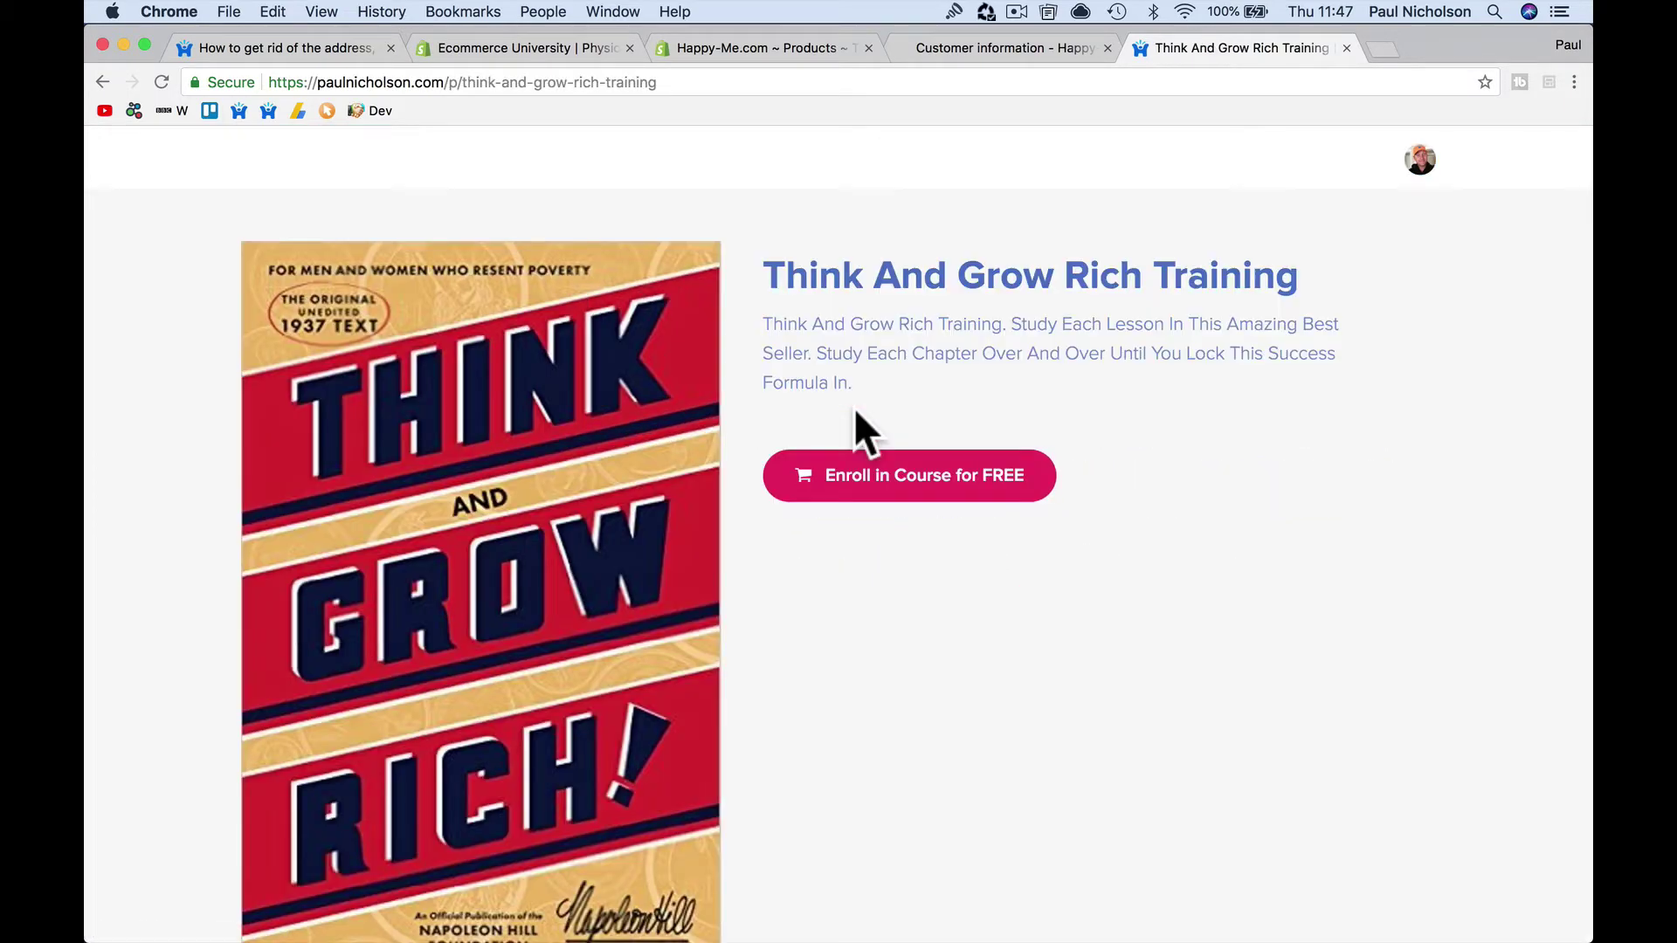
Step: Enroll free in Think And Grow Rich Training and continue to its Class Curriculum
left_click(911, 479)
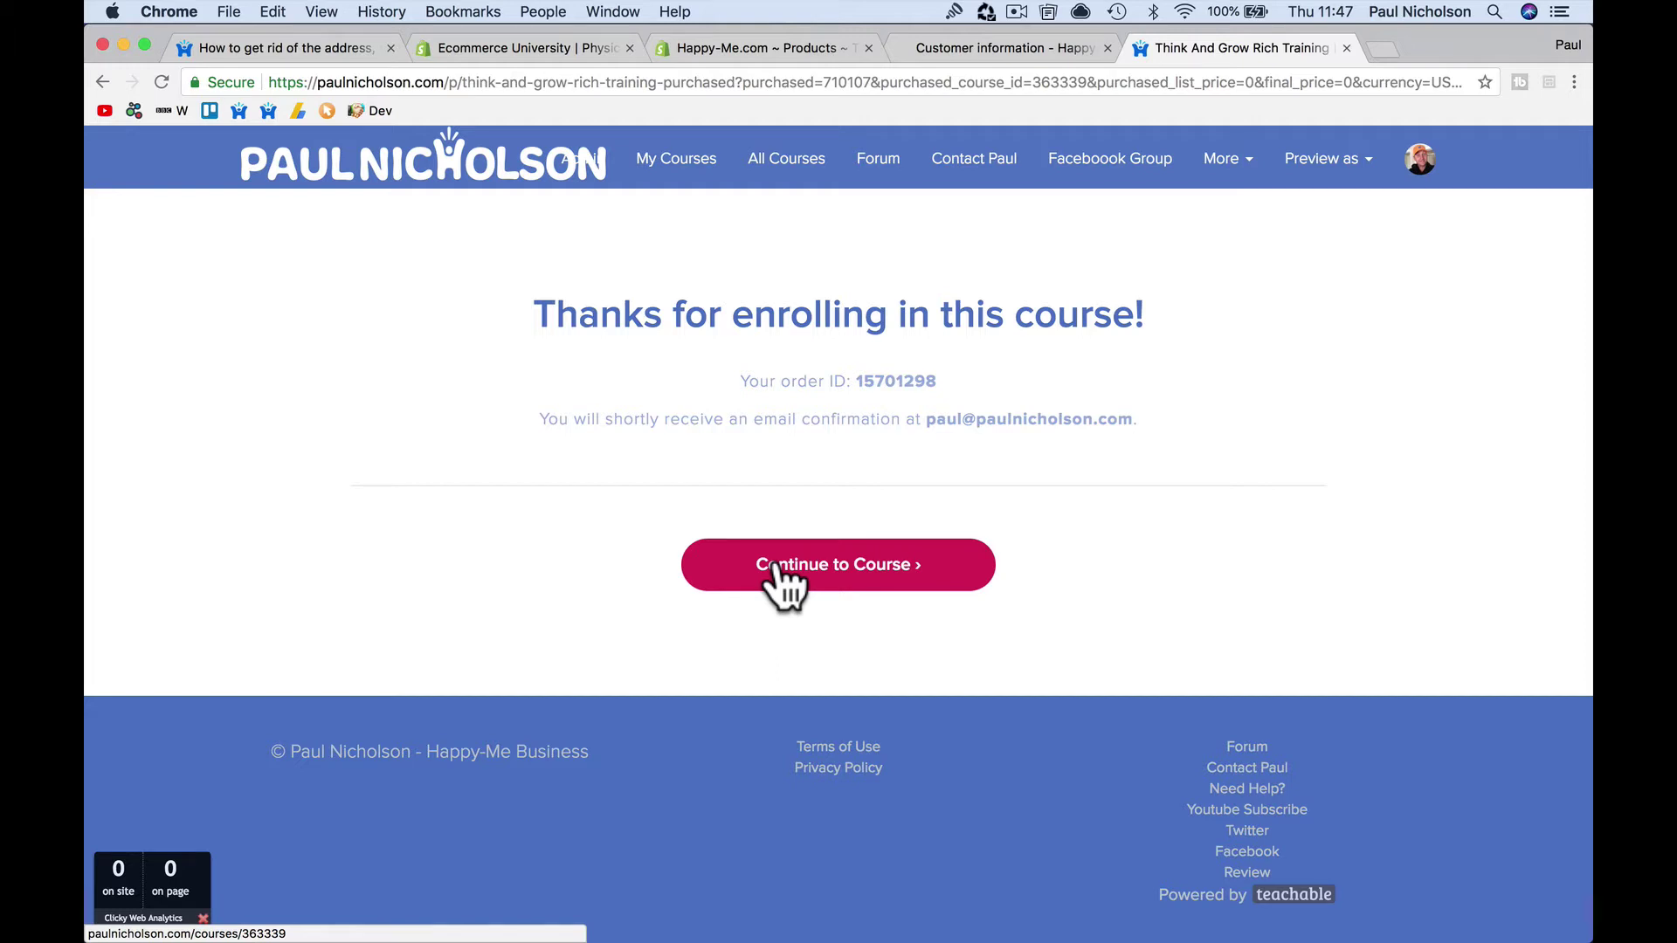
left_click(777, 568)
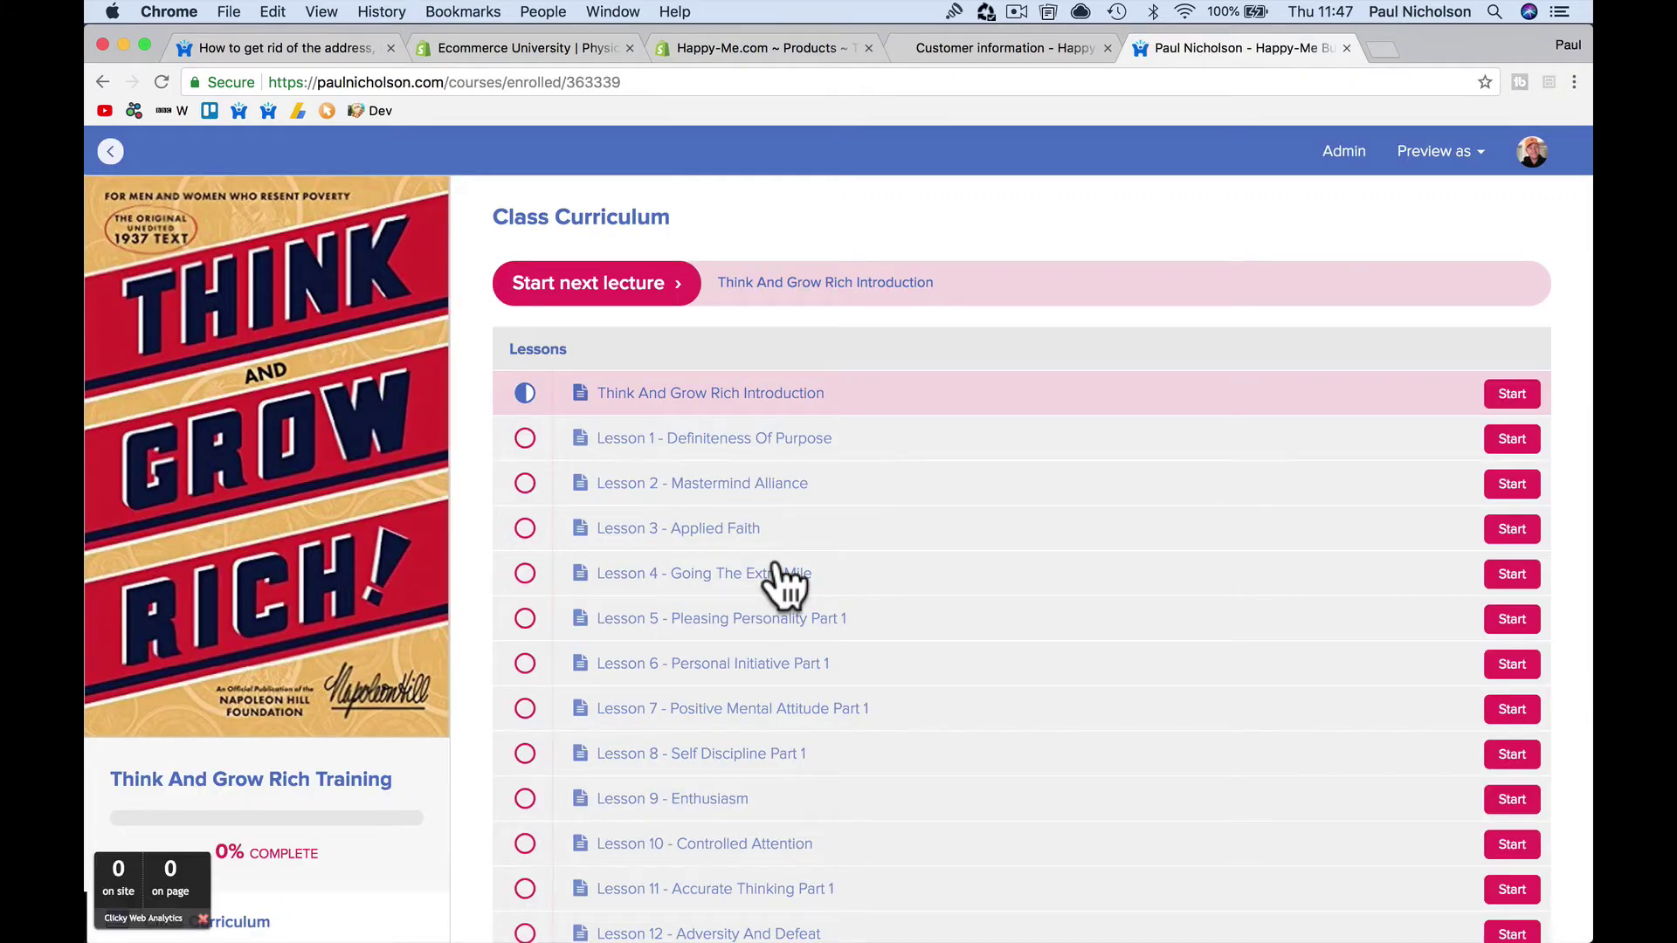
Step: Open the 'Think And Grow Rich Introduction' lecture, then return to the checkout-address forum thread
left_click(203, 919)
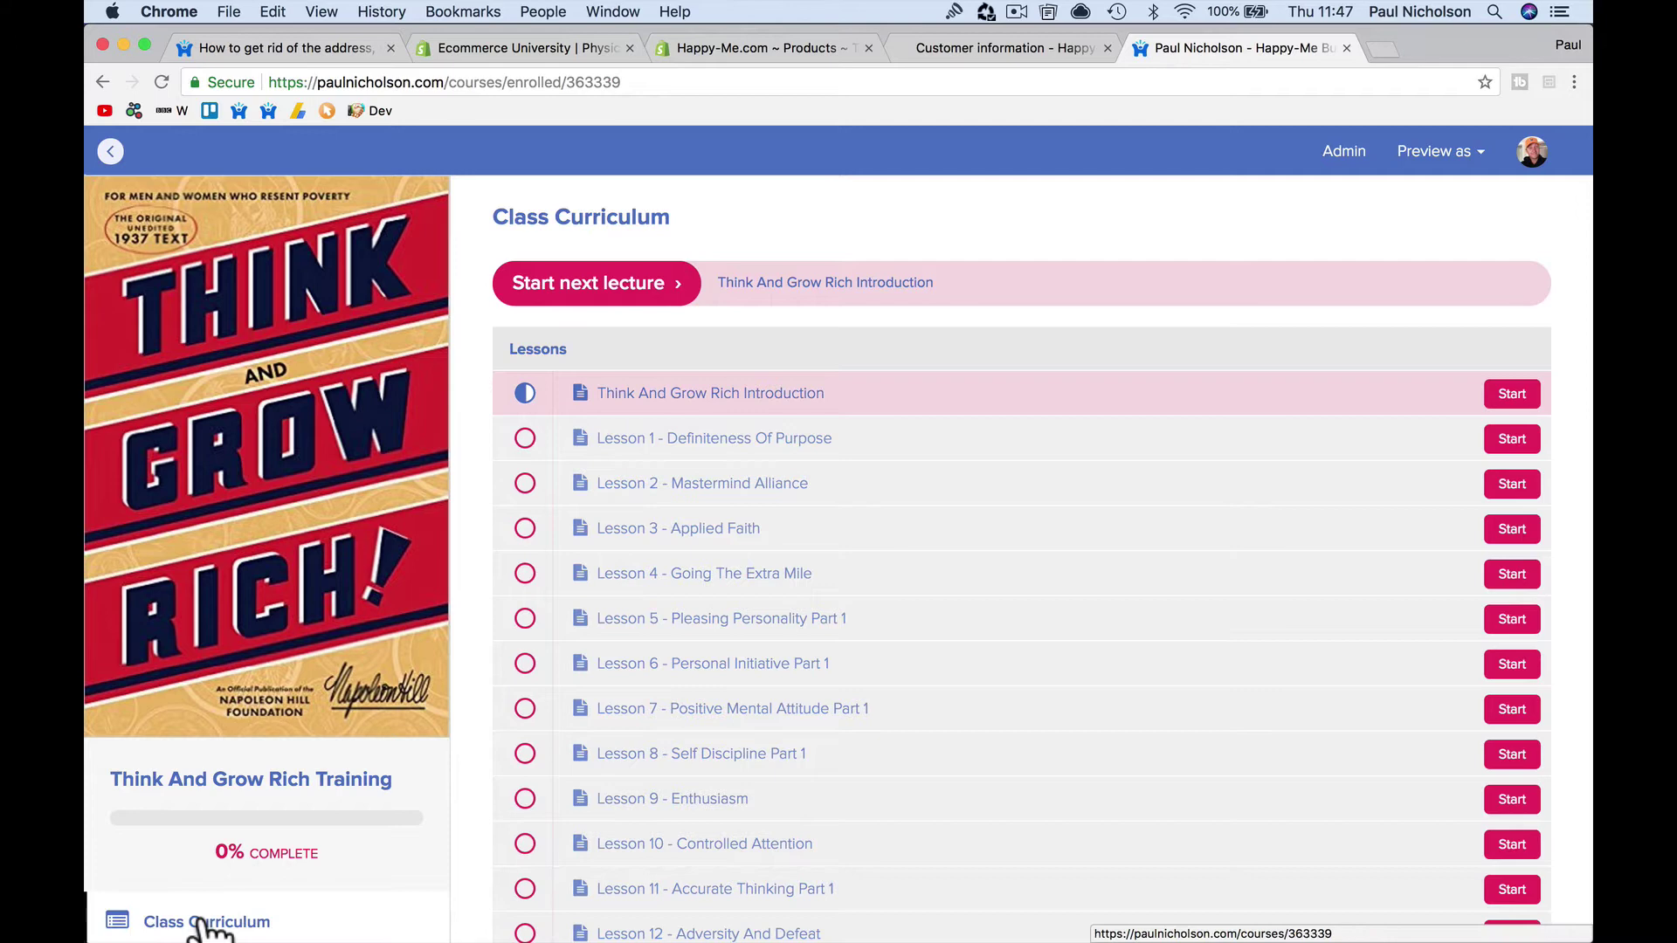
left_click(857, 405)
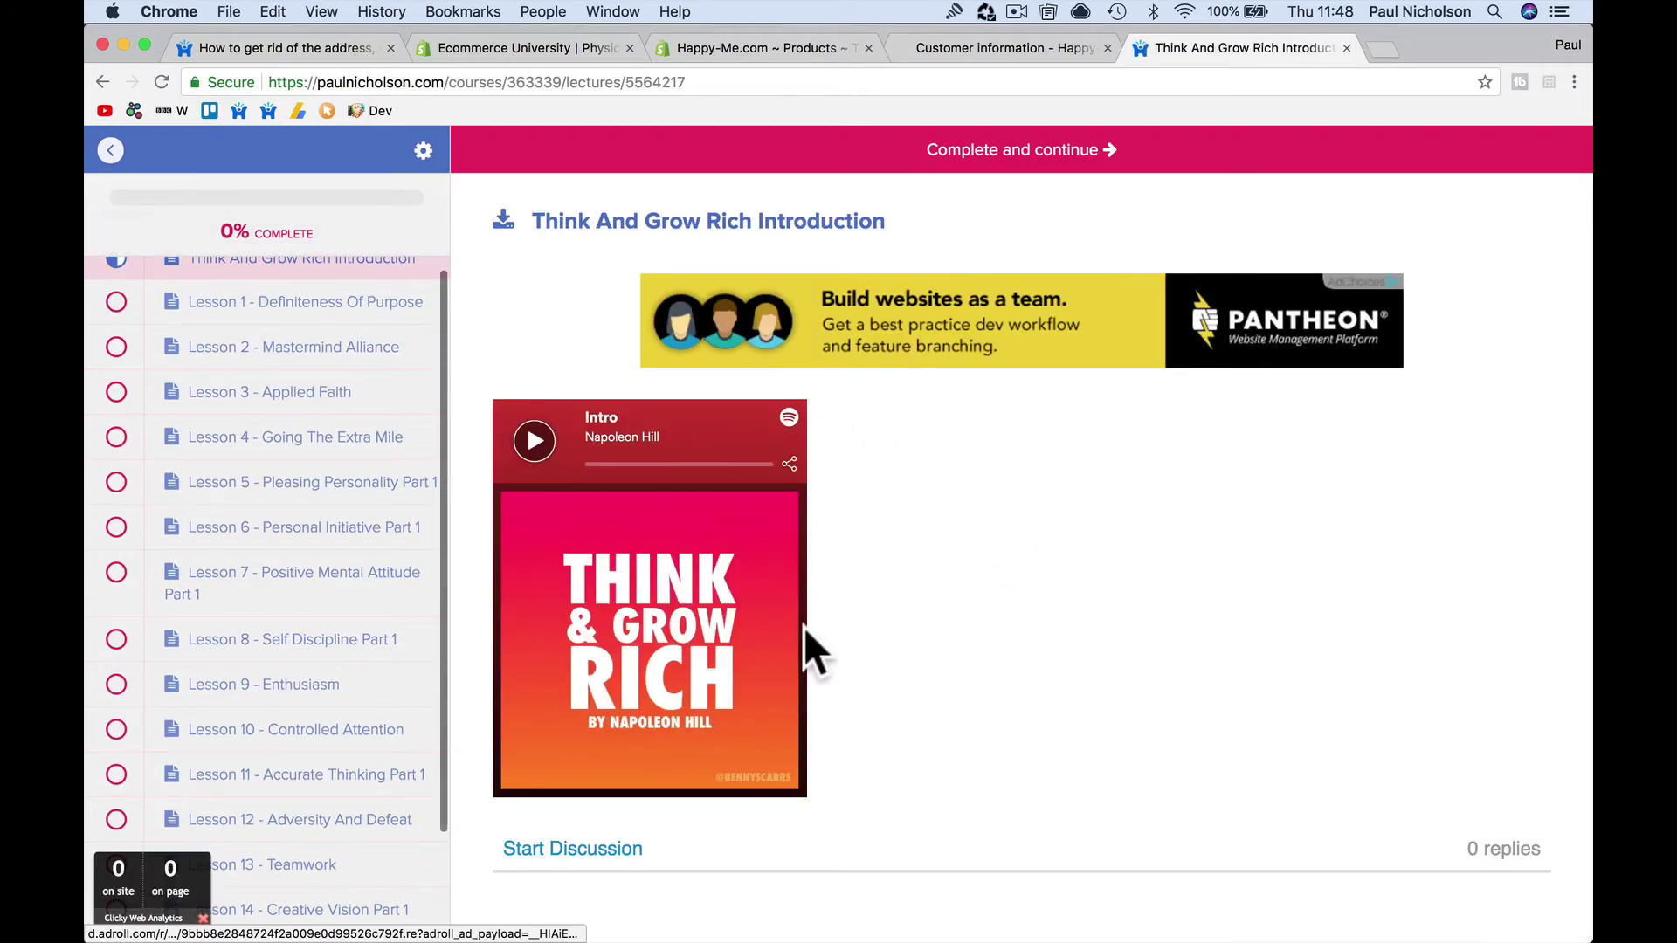
scroll(318, 468, "up", 4)
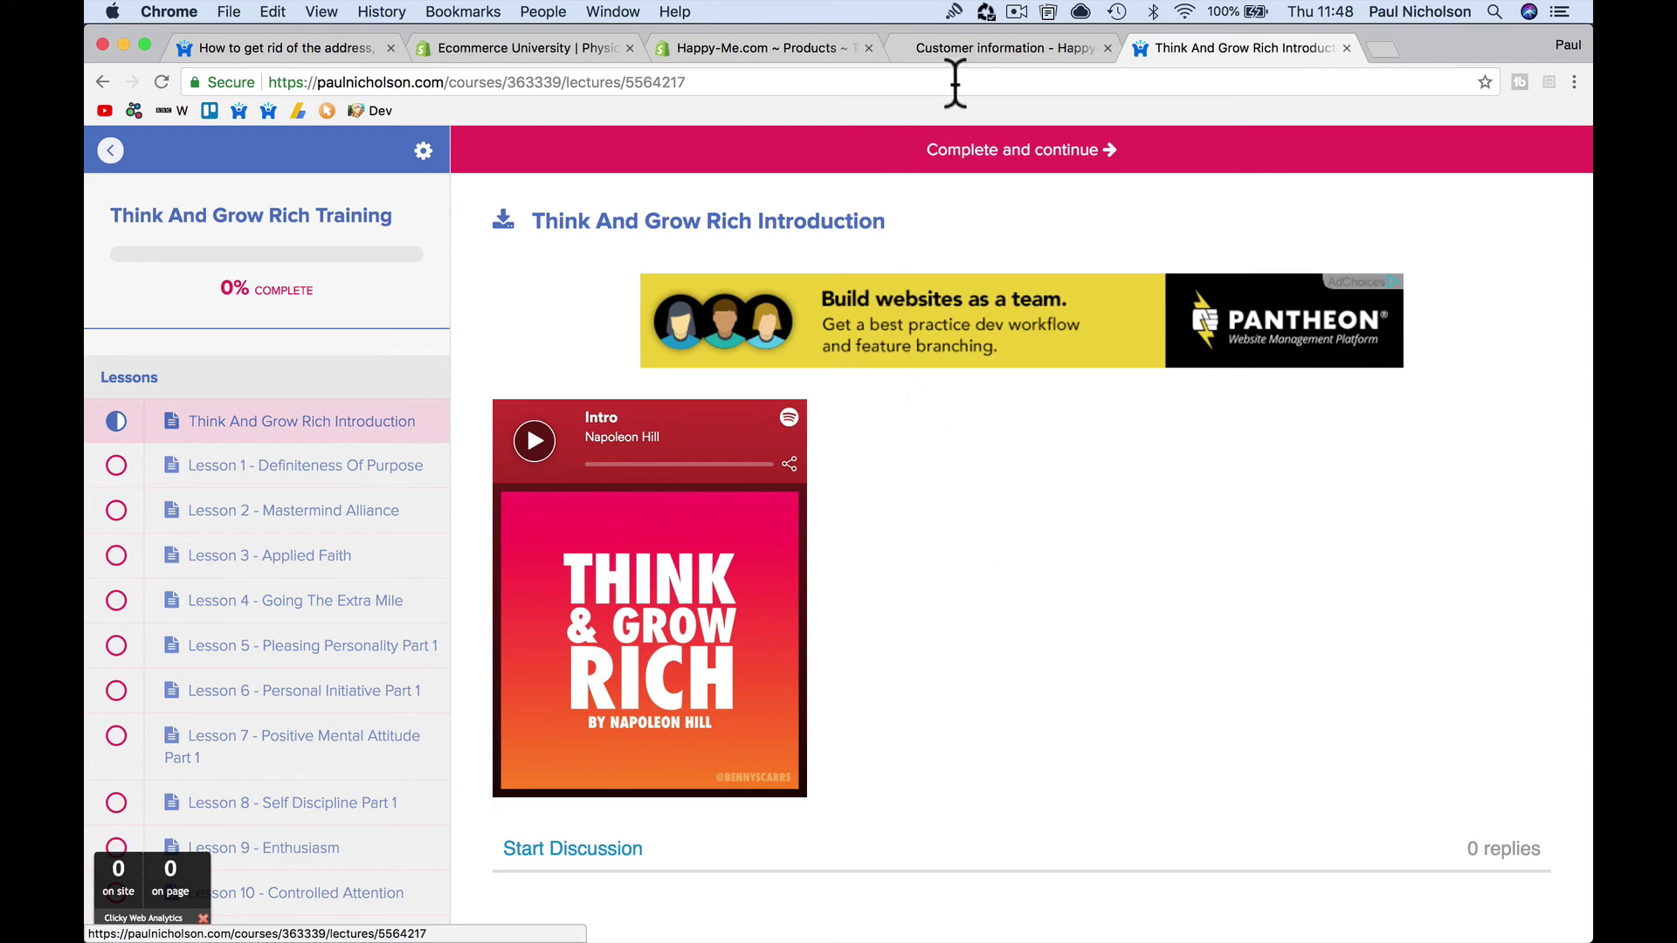
left_click(318, 49)
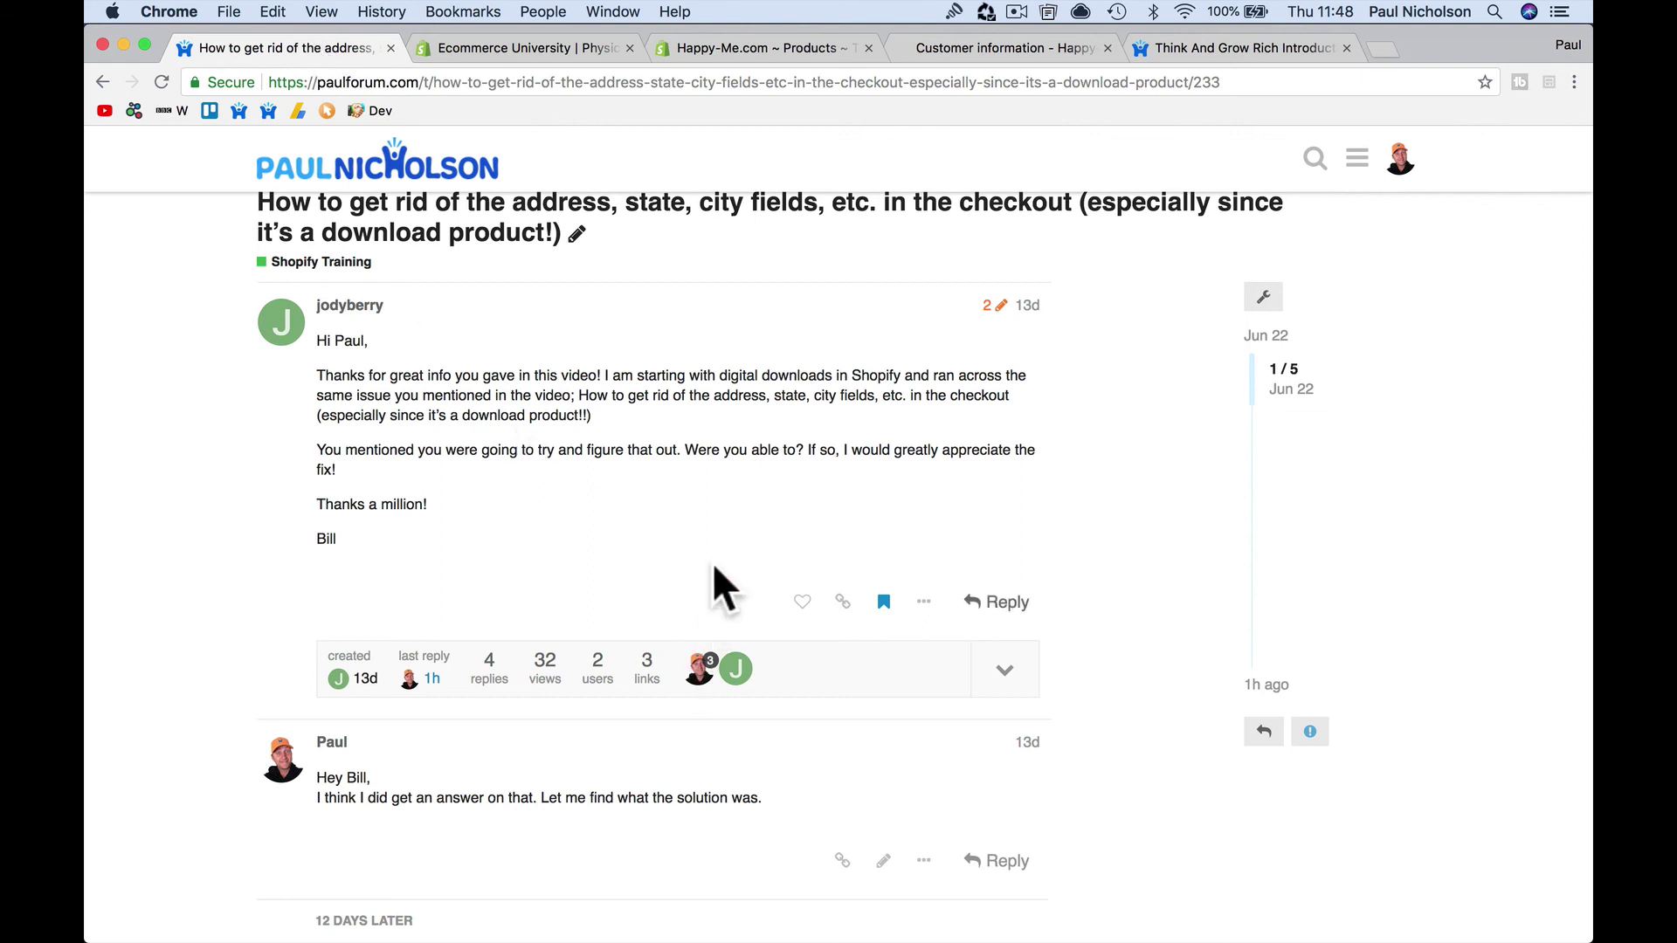